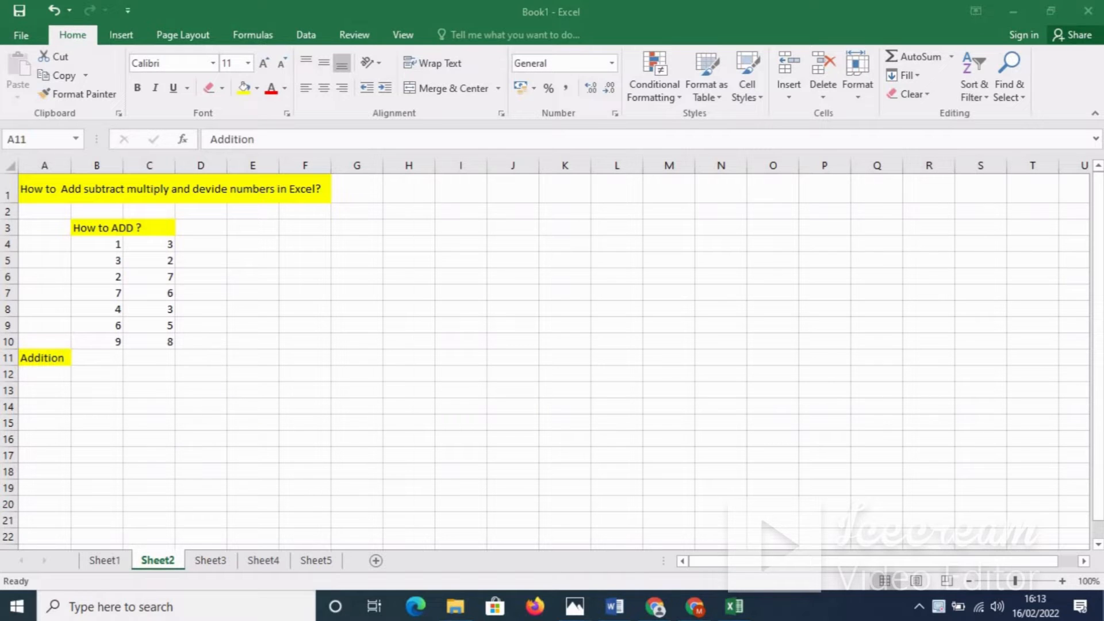
Step: Activate the Excel workbook showing the How to ADD table on Sheet2
click(111, 362)
Step: Enter =SUM(B4:B10) in B11 to total column B as 32
click(117, 361)
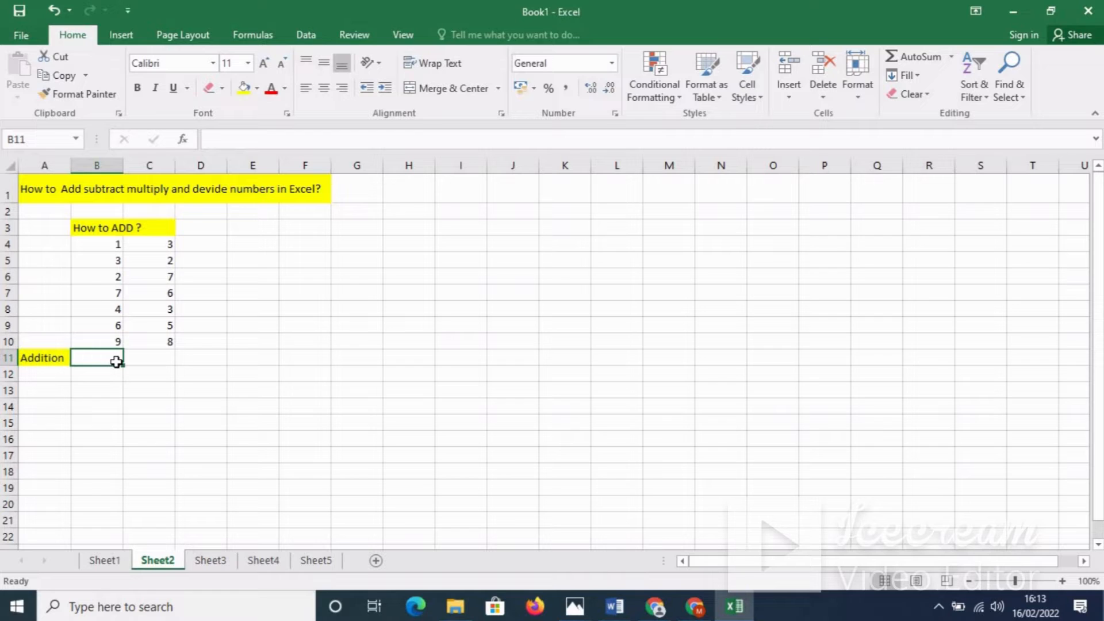
text(=)
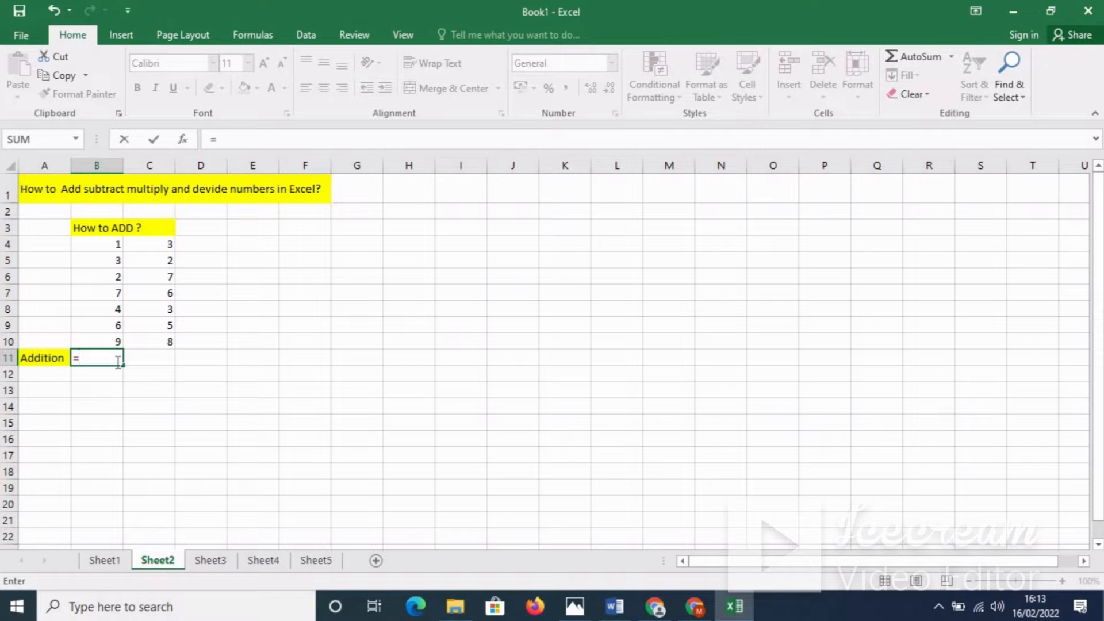
text(s)
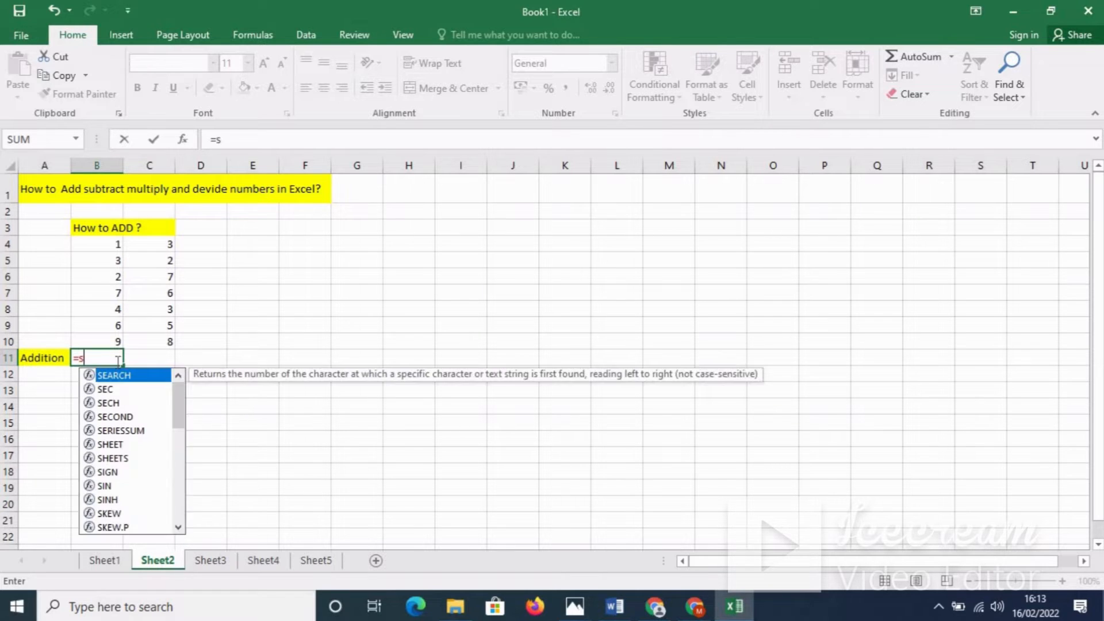
text(um()
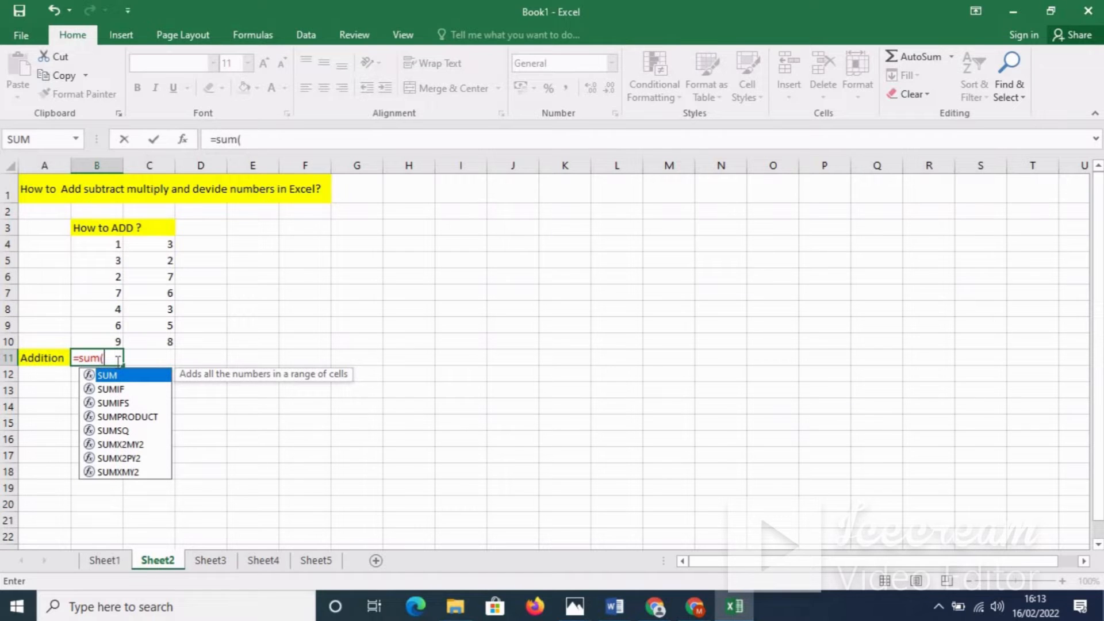
click(114, 243)
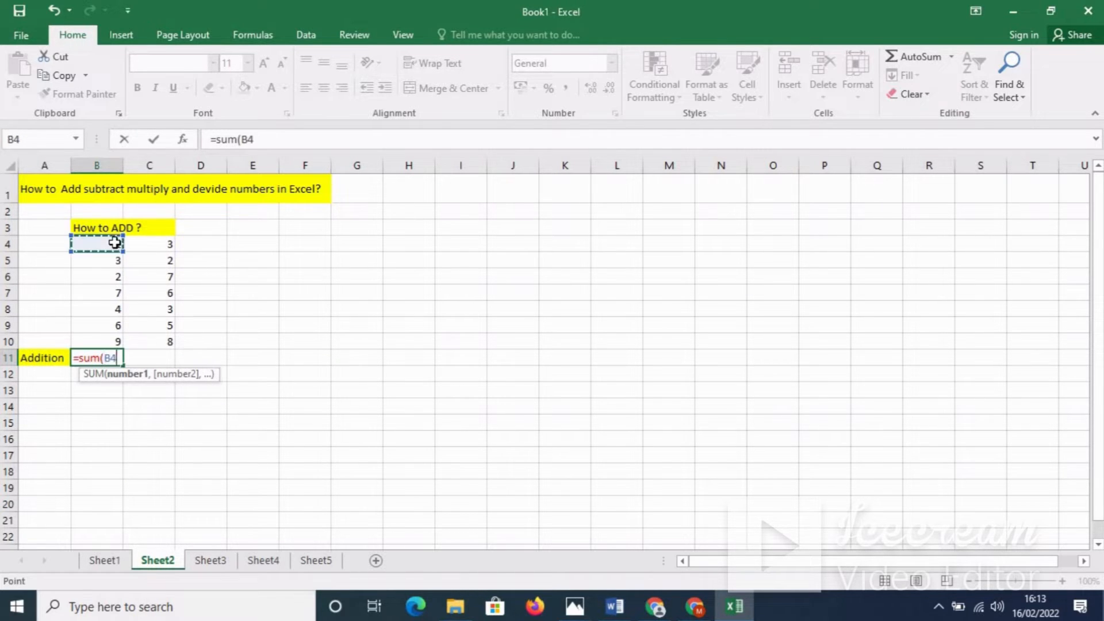
drag(114, 242, 112, 340)
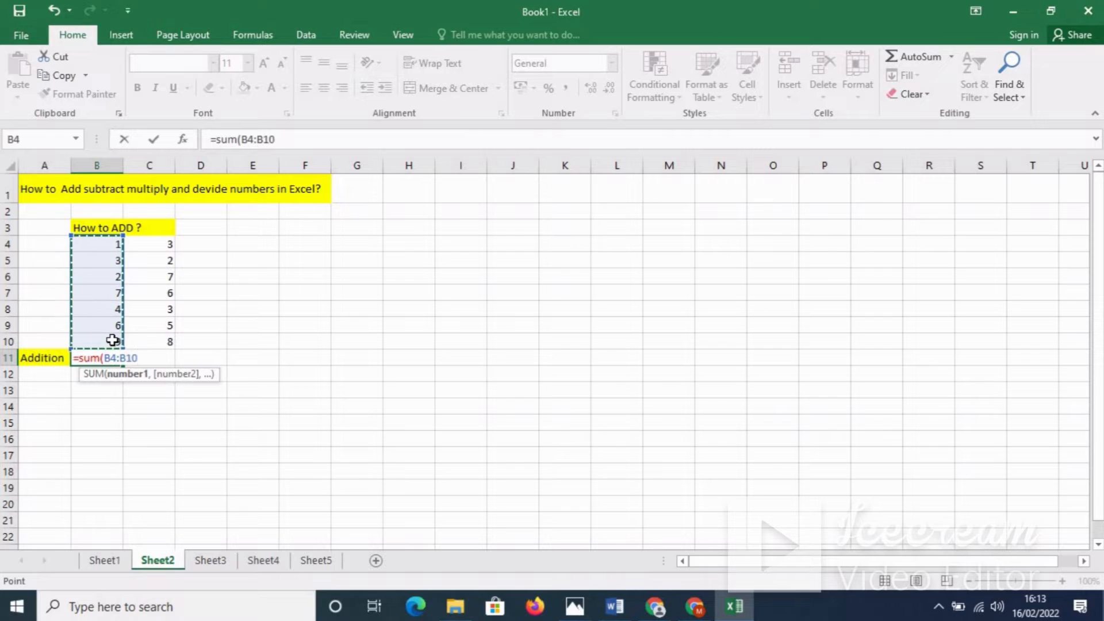
text())
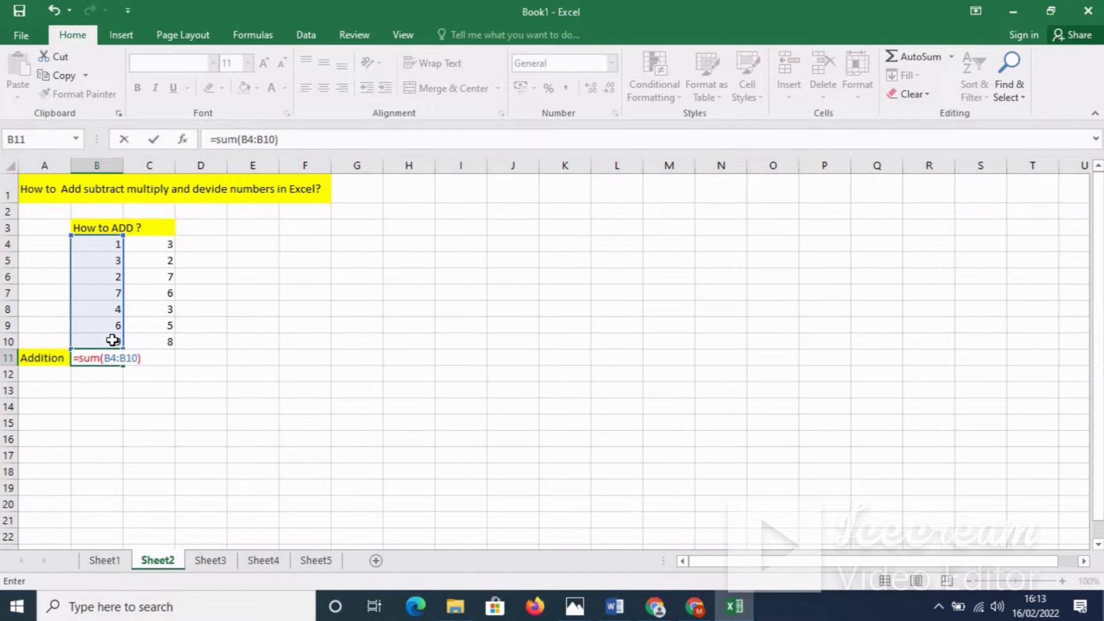
key(Return)
click(115, 355)
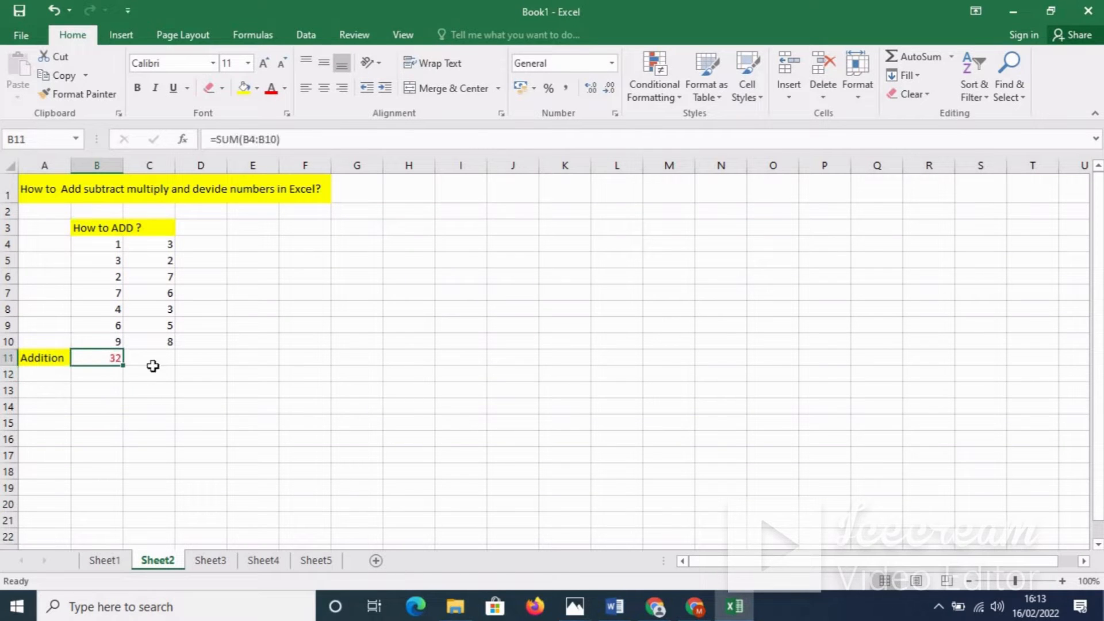
click(157, 359)
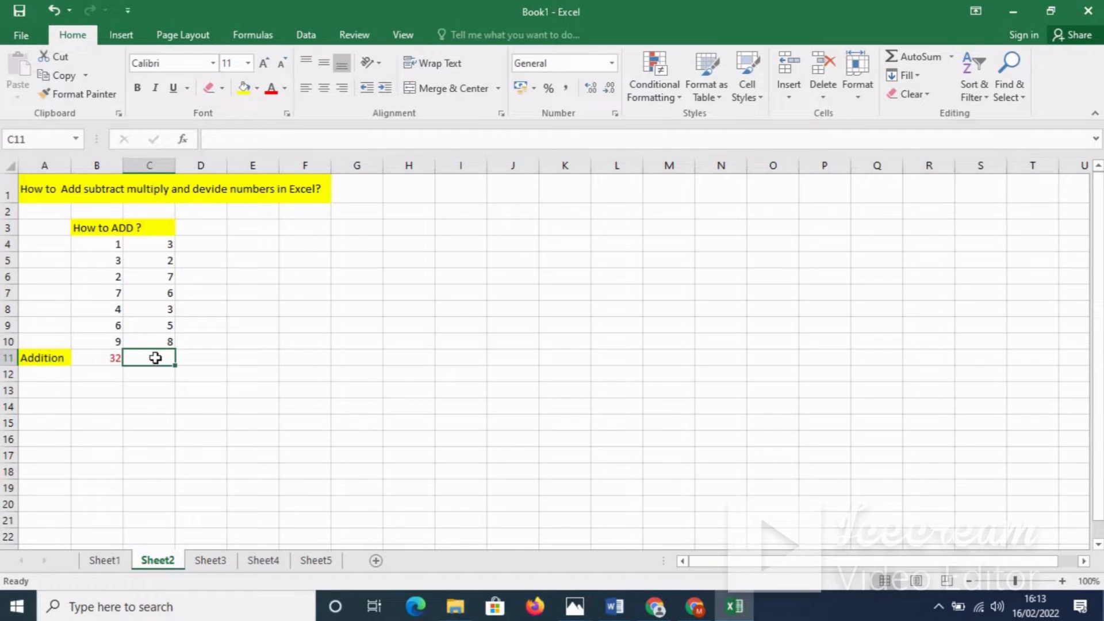
Step: Enter =SUM(C4:C10) in C11, totalling column C as 34
text(=sum)
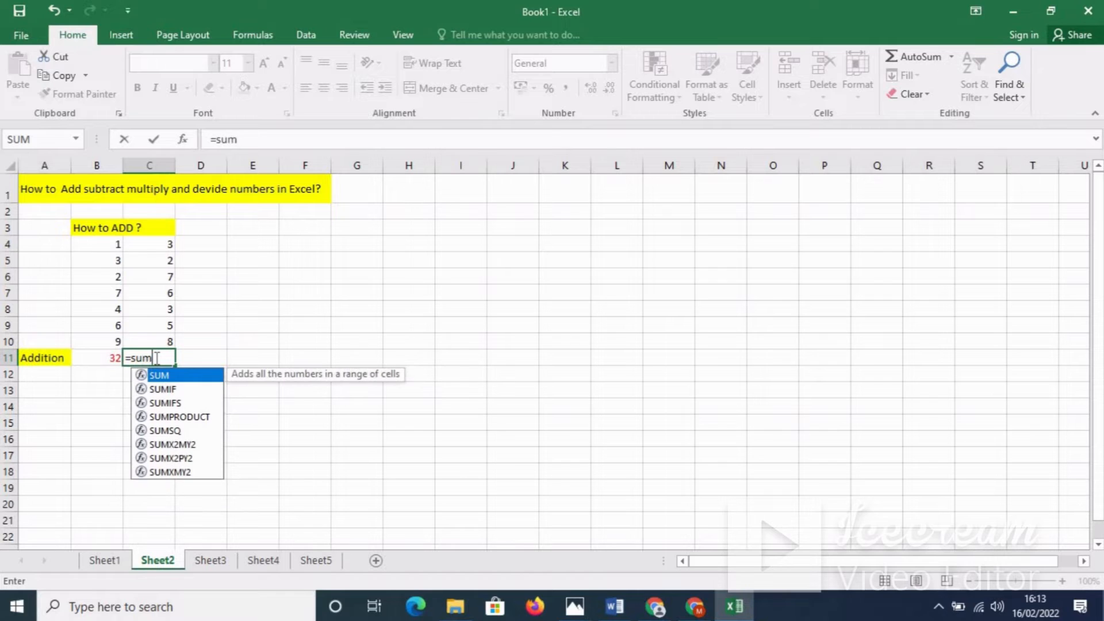
text(()
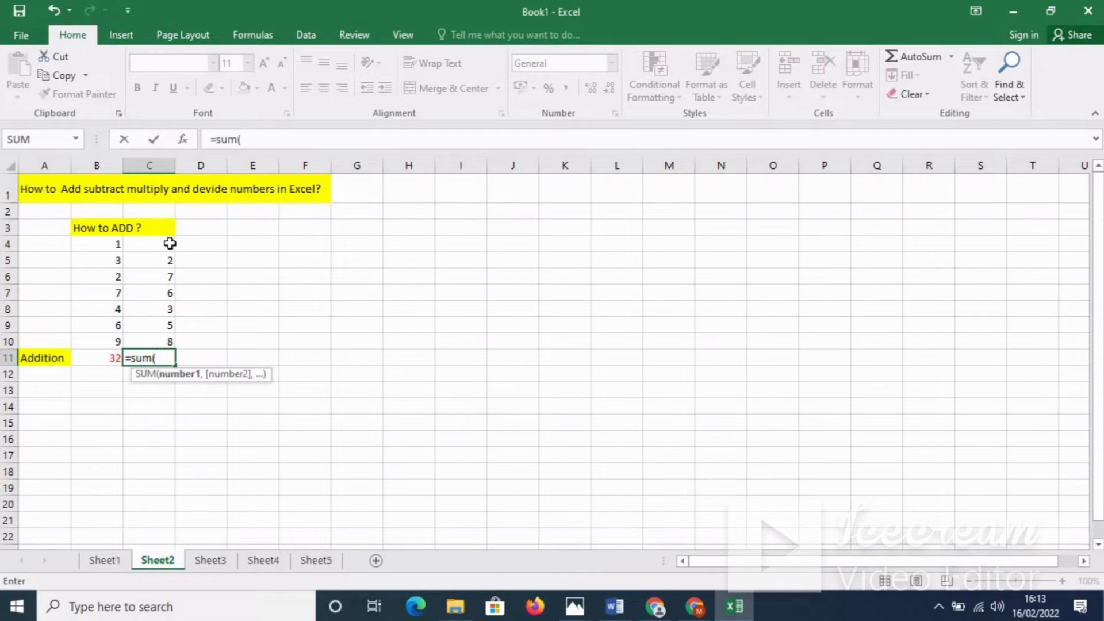
drag(169, 243, 170, 339)
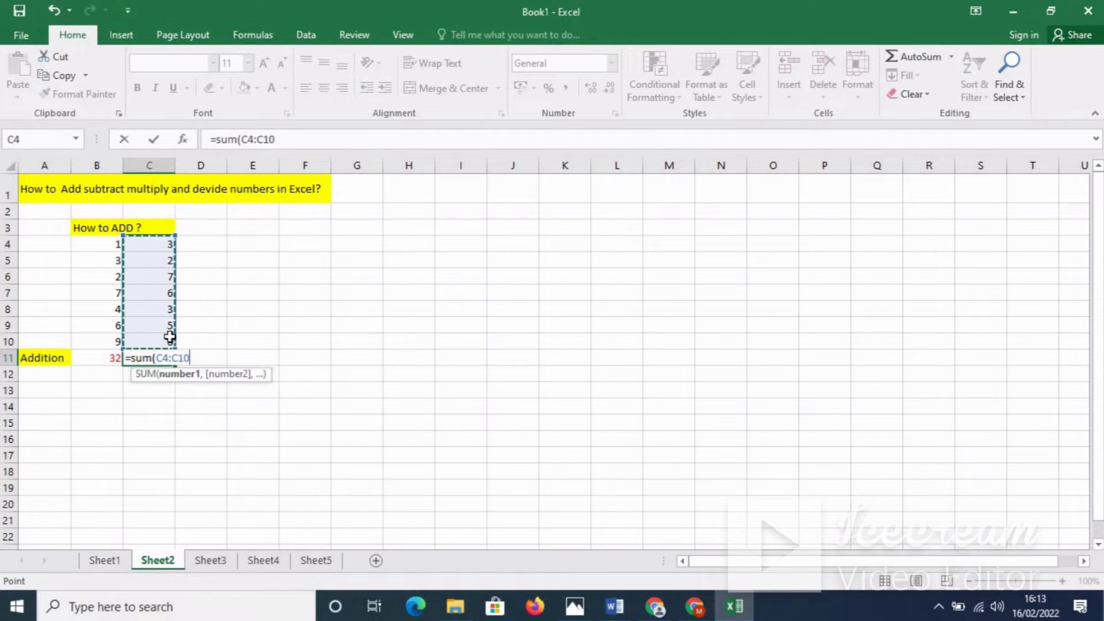
text())
key(Return)
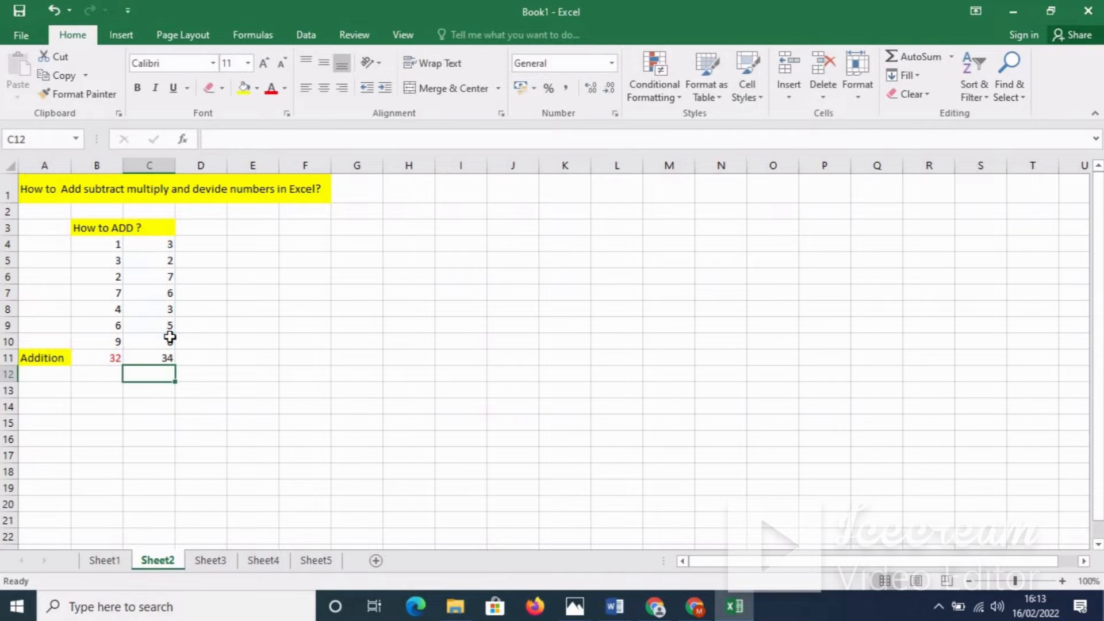
click(195, 360)
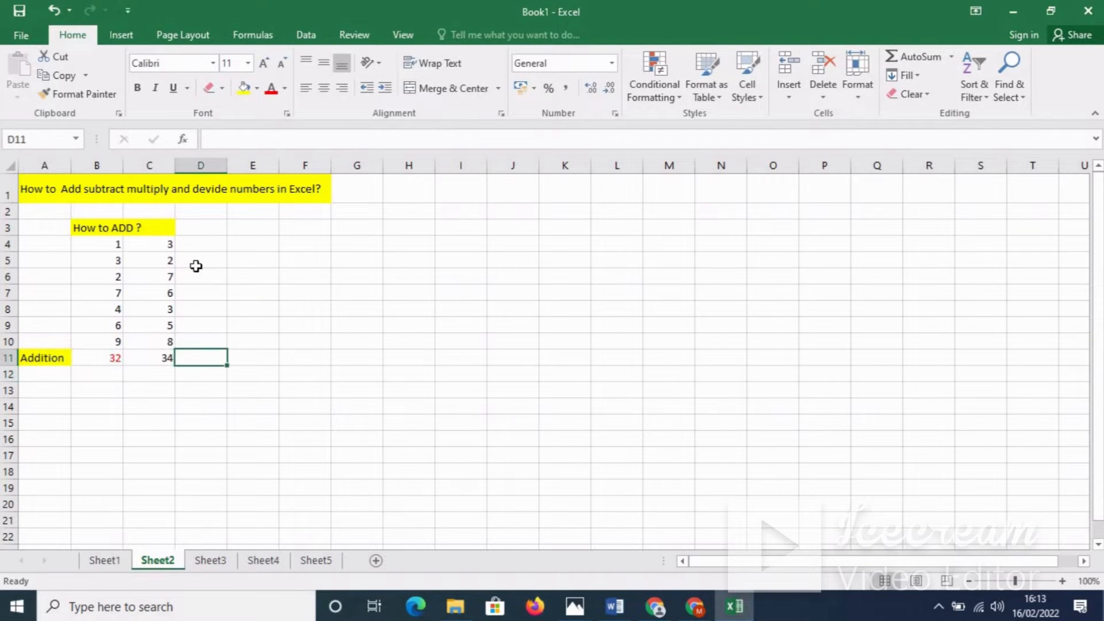
Step: Enter =B4+C4 in D4, giving 4, and drag it down column D
click(197, 244)
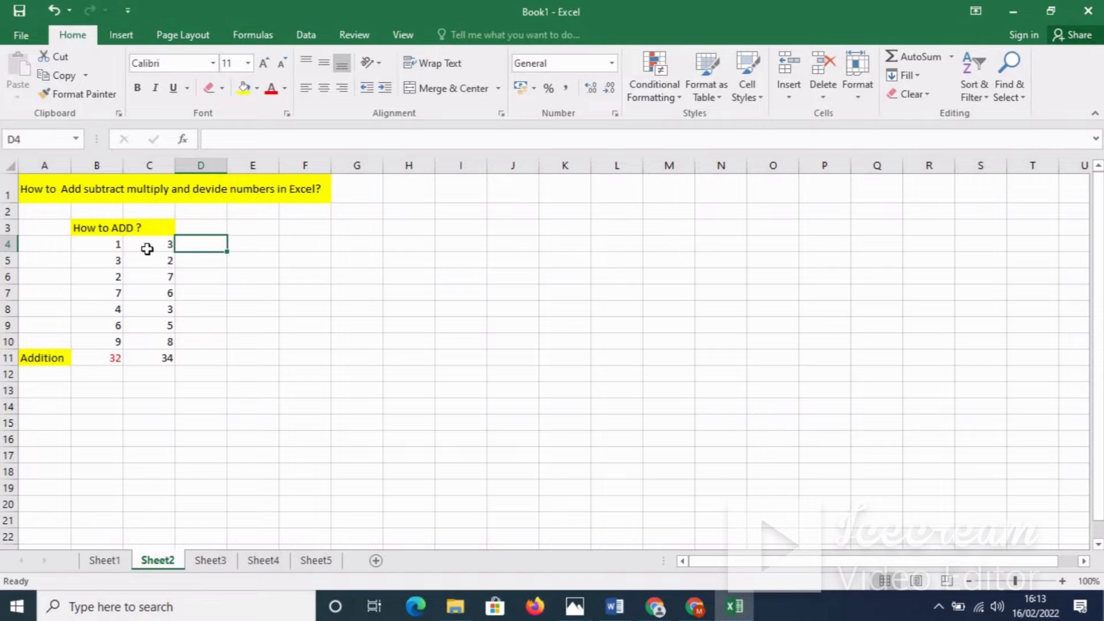
text(=)
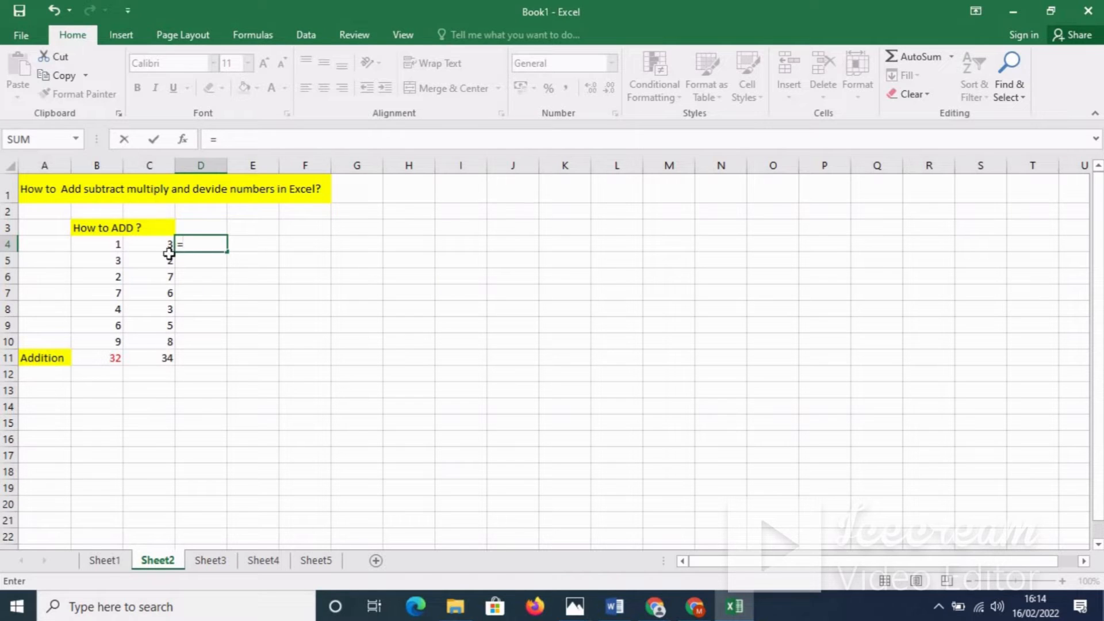
click(116, 244)
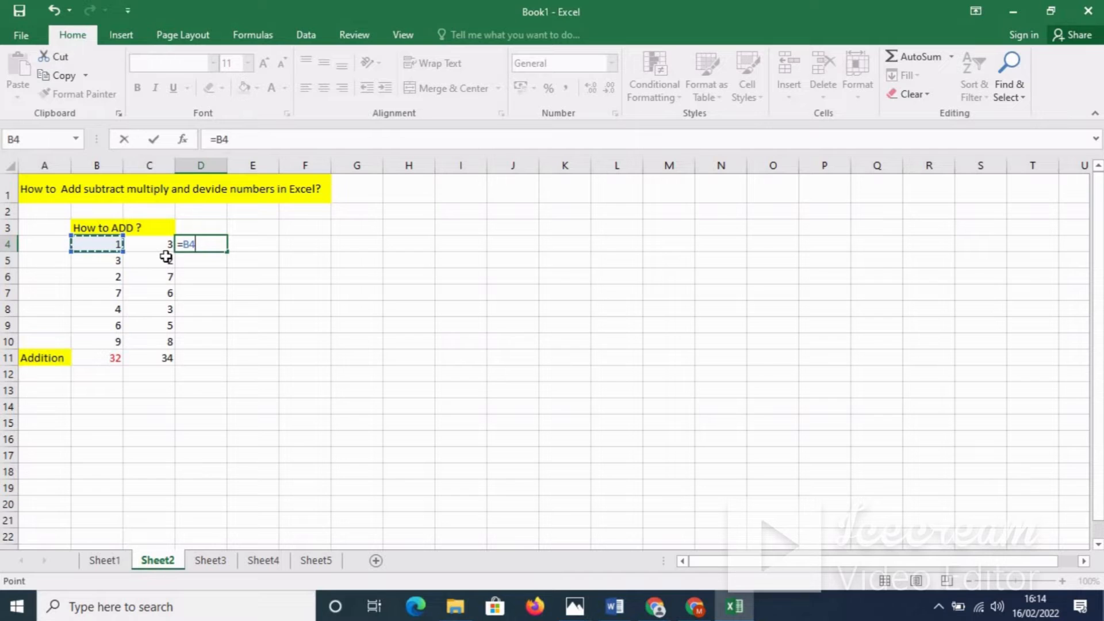
text(+)
click(163, 243)
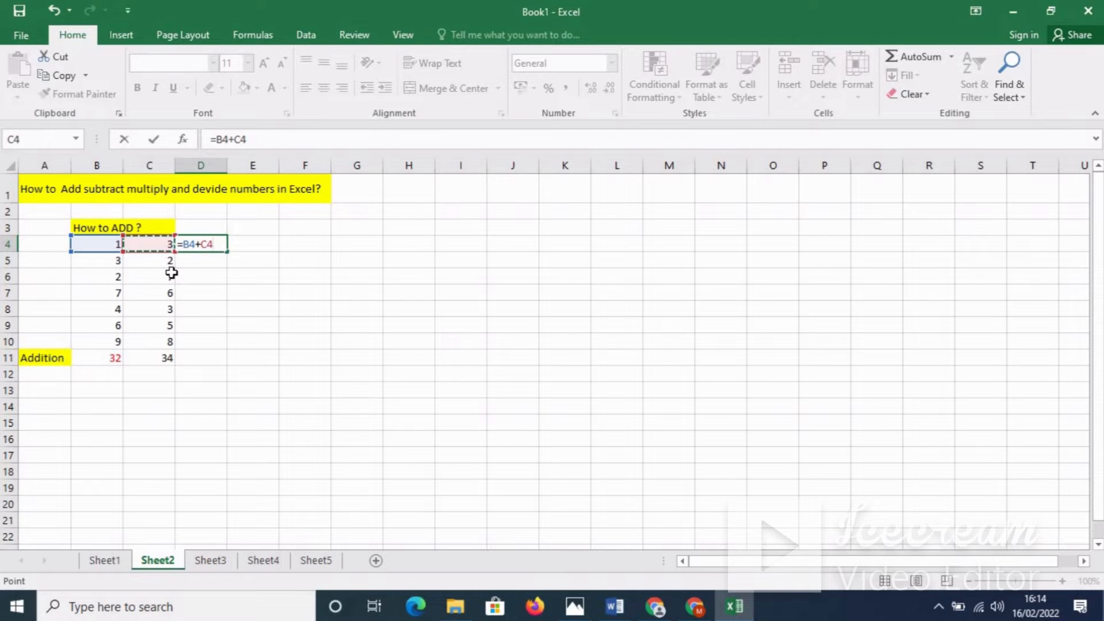
key(Return)
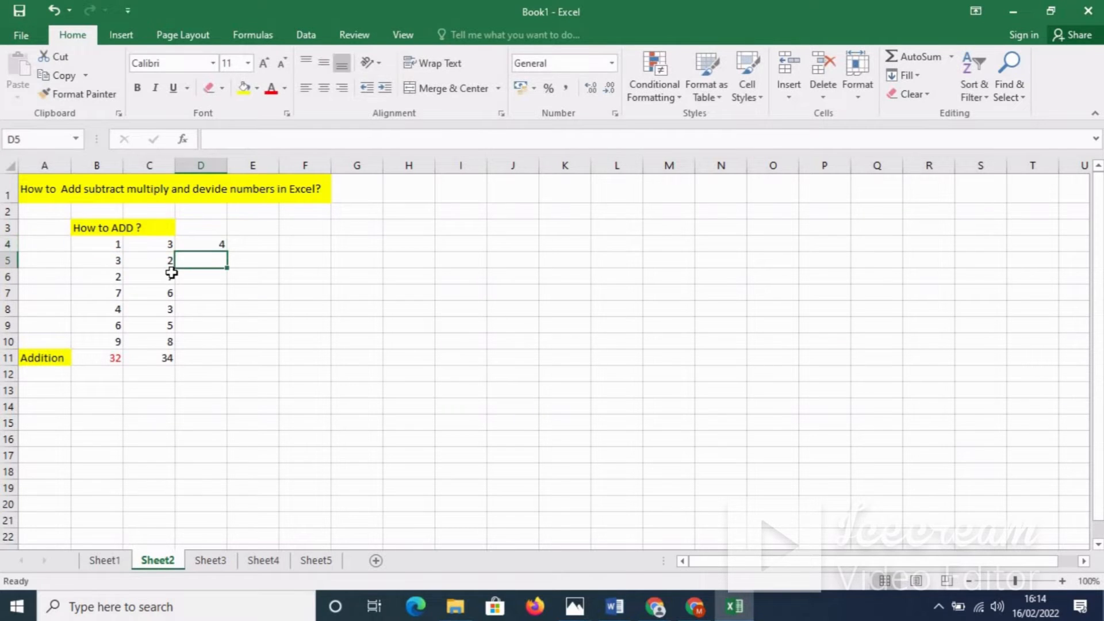
click(212, 243)
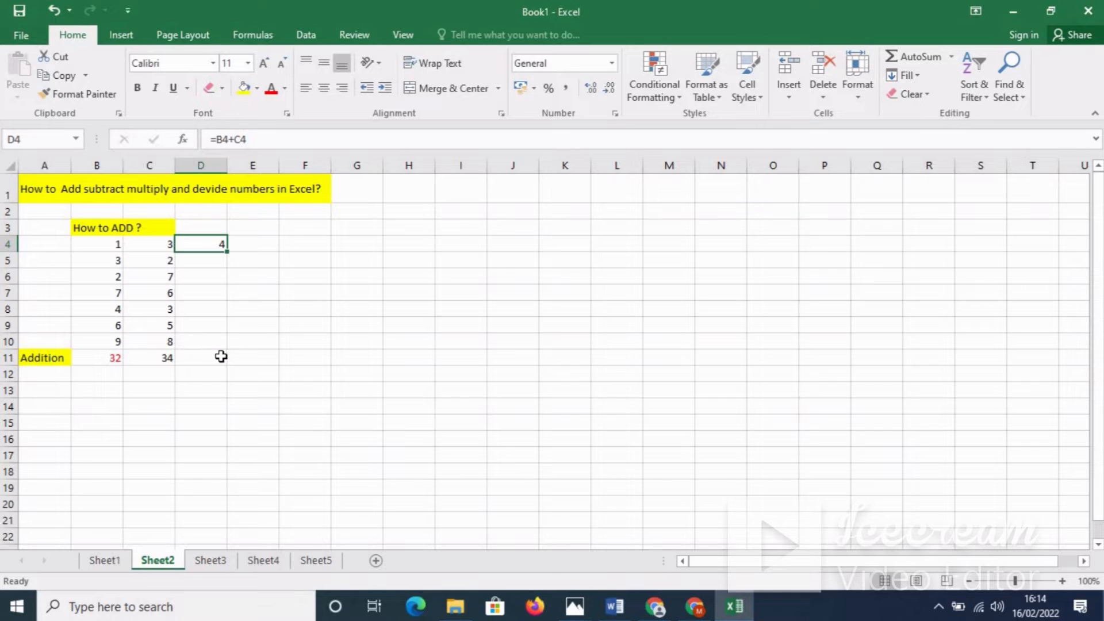
drag(228, 251, 222, 368)
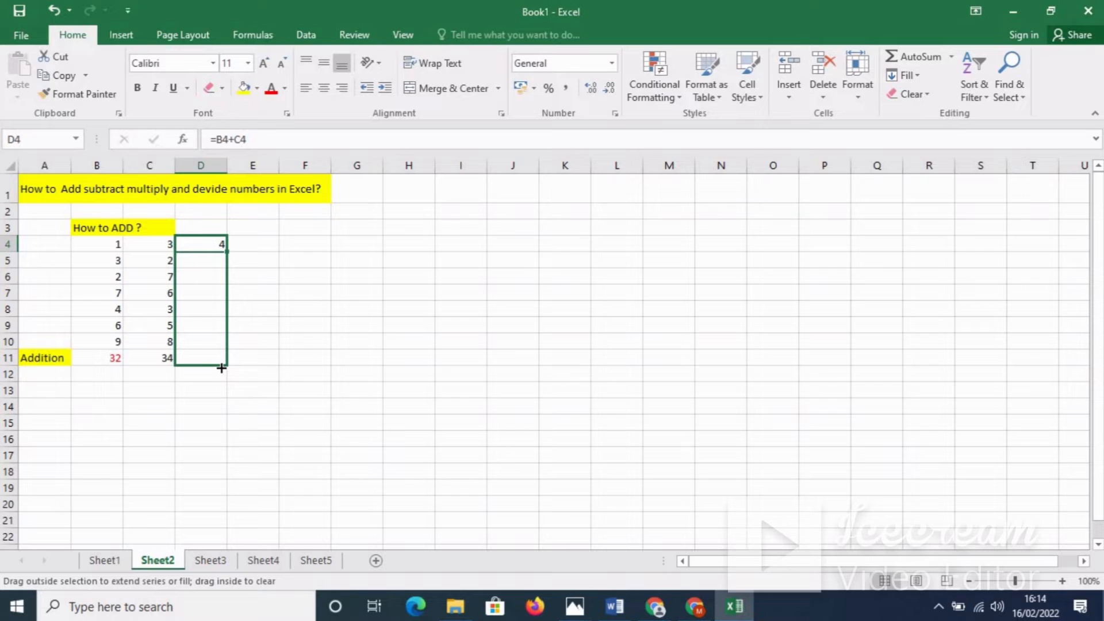
Step: Fill the addition formula down to D11, giving 4, 5, 9, 13, 7, 11, 17 and 66
drag(222, 368, 221, 368)
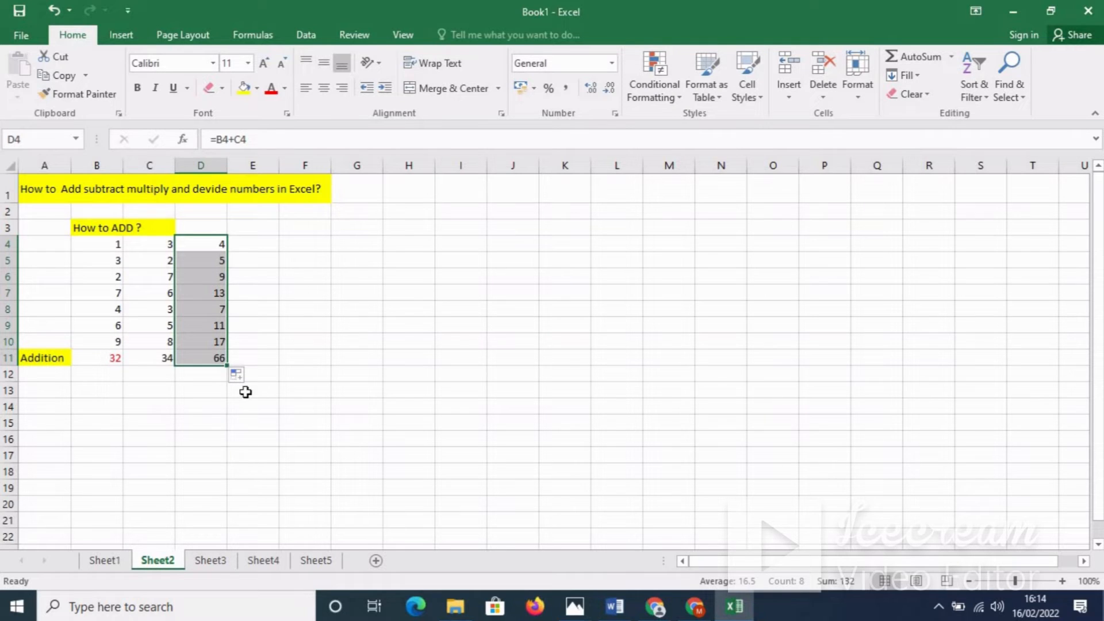
click(230, 390)
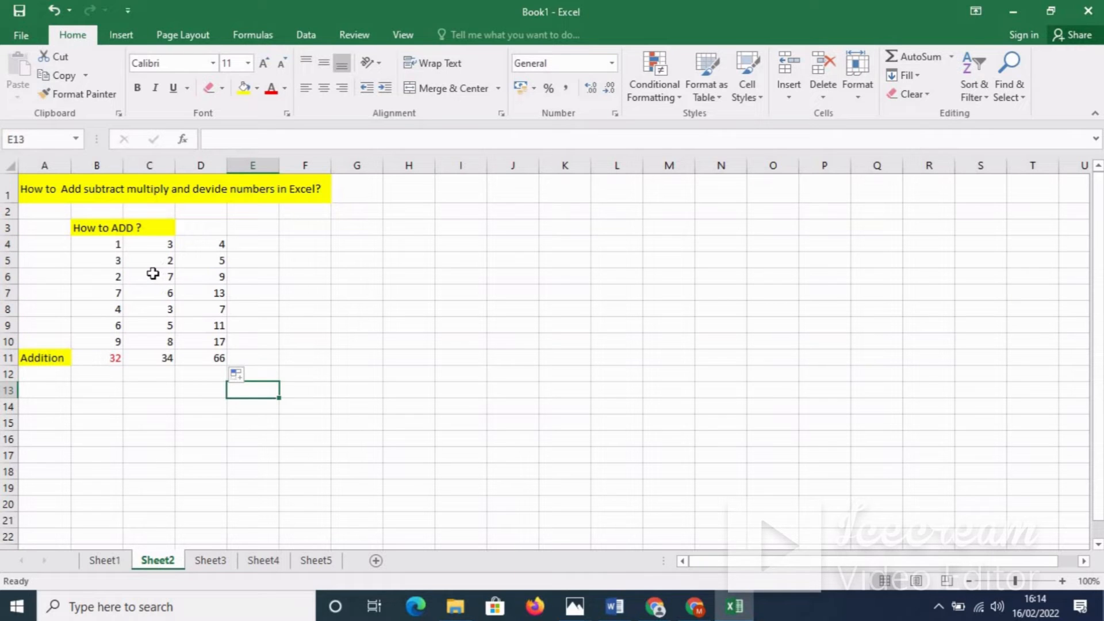
Step: Centre the numbers in B4:D11 vertically and horizontally, then go to Sheet3
drag(107, 243, 202, 360)
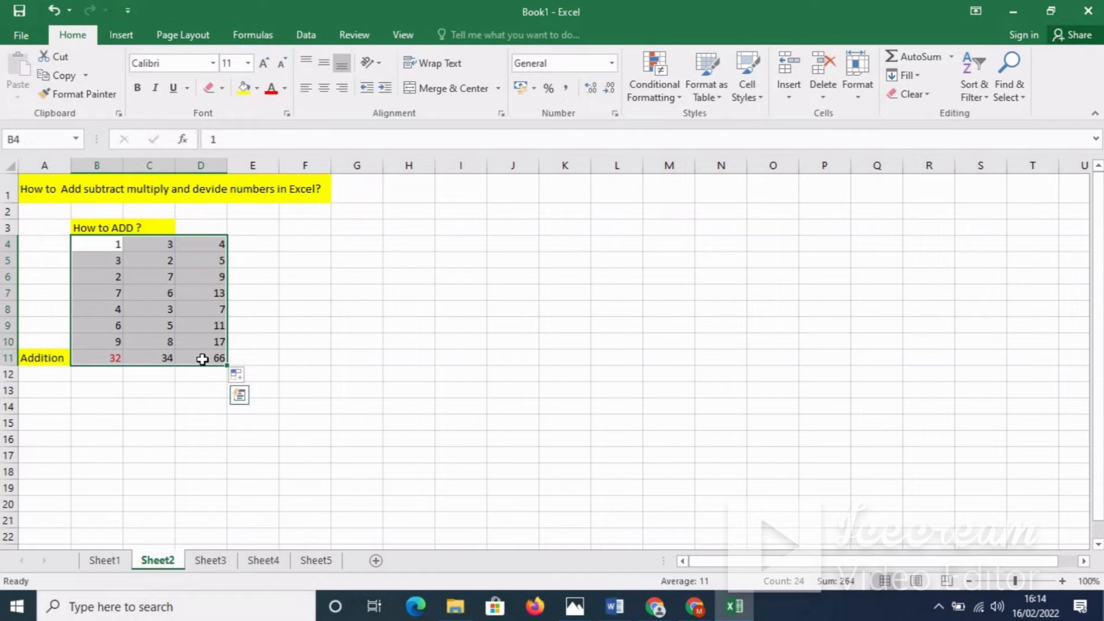
click(325, 66)
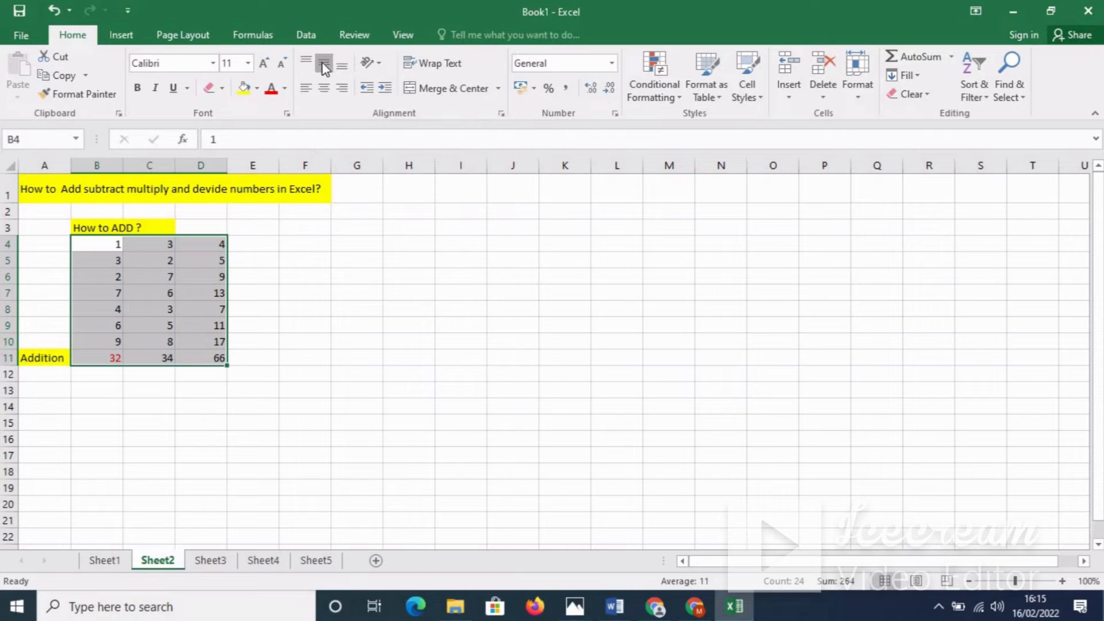
click(338, 67)
click(304, 62)
click(316, 89)
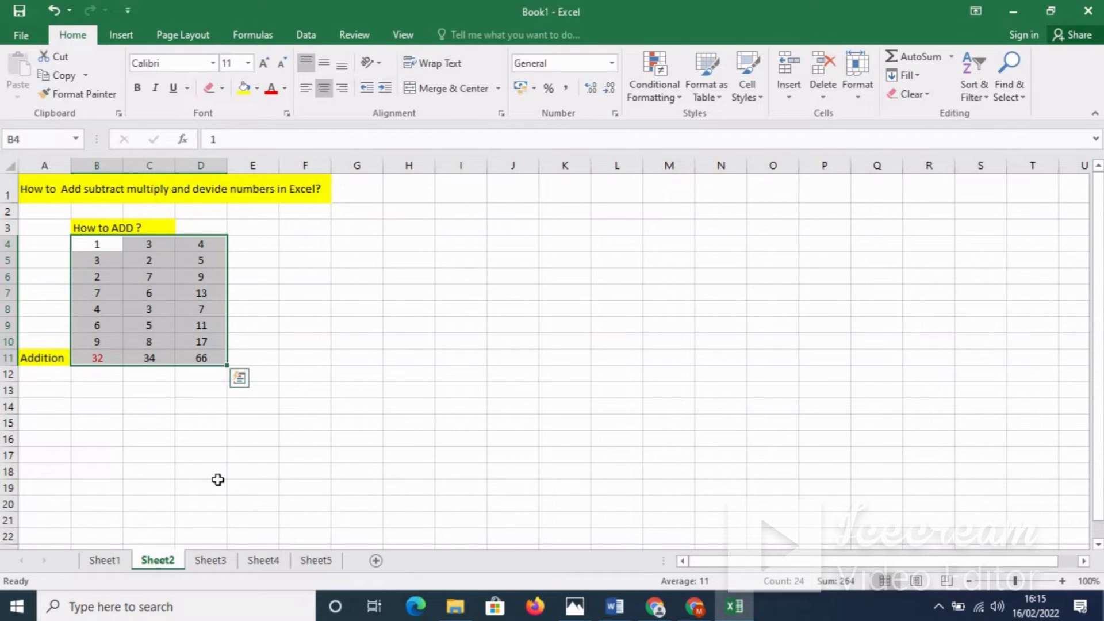
click(210, 560)
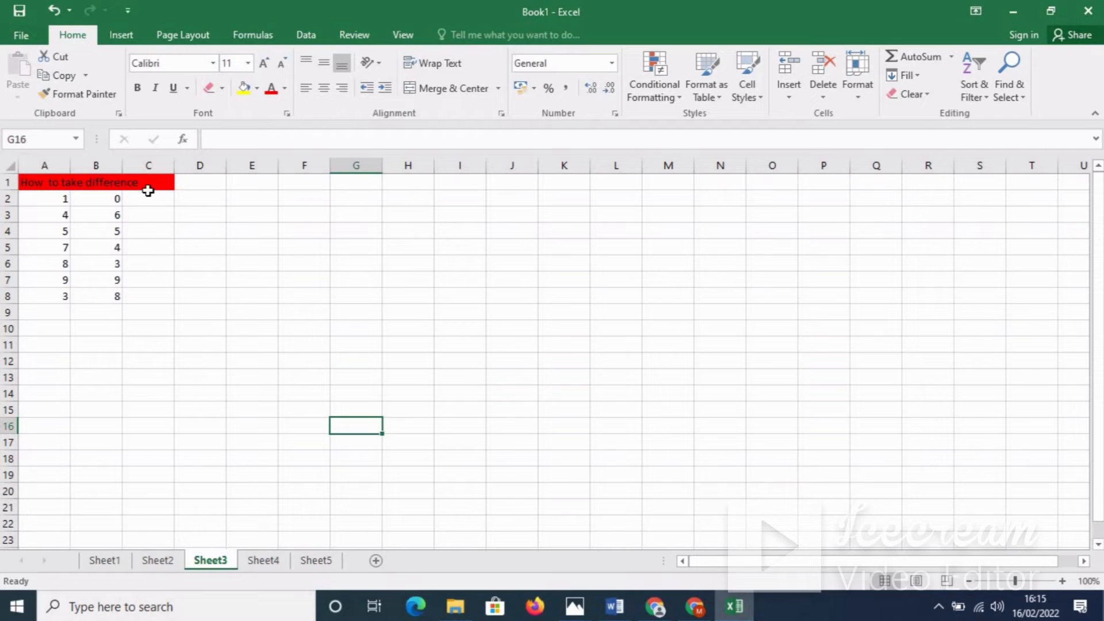
Step: Enter =A2-B2 in C2 to subtract B2 from A2
click(147, 203)
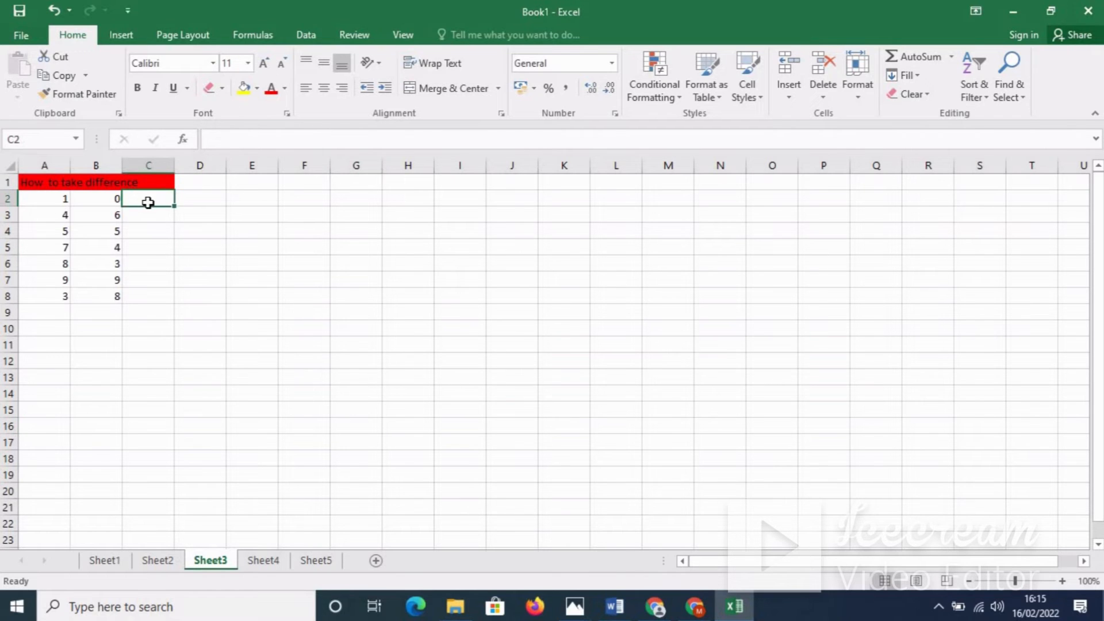
text(=)
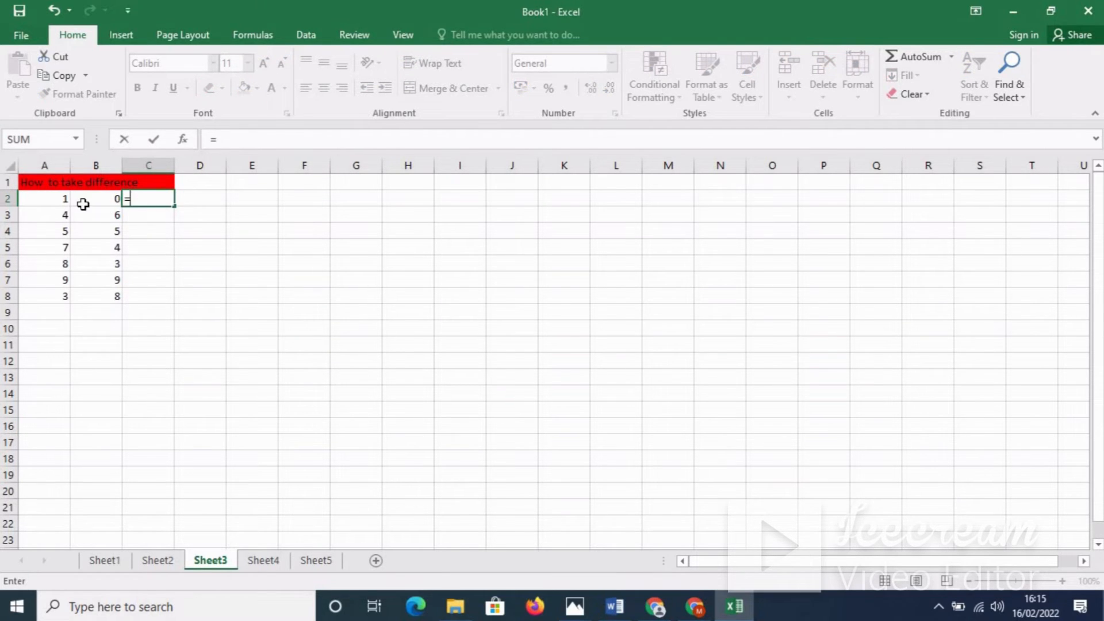
click(59, 199)
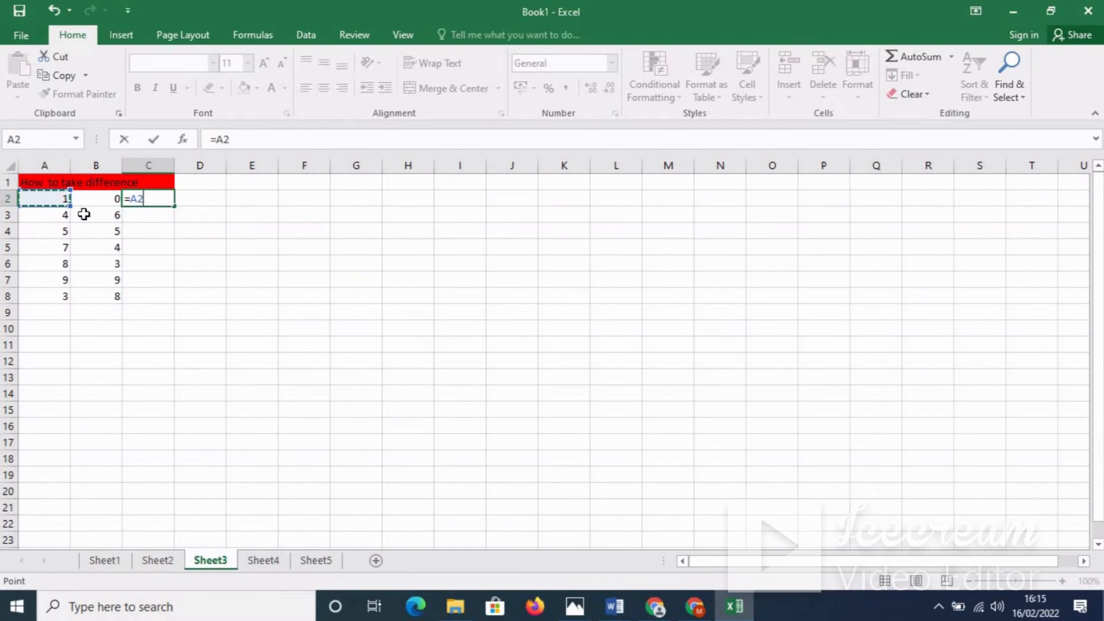
click(85, 215)
text(-)
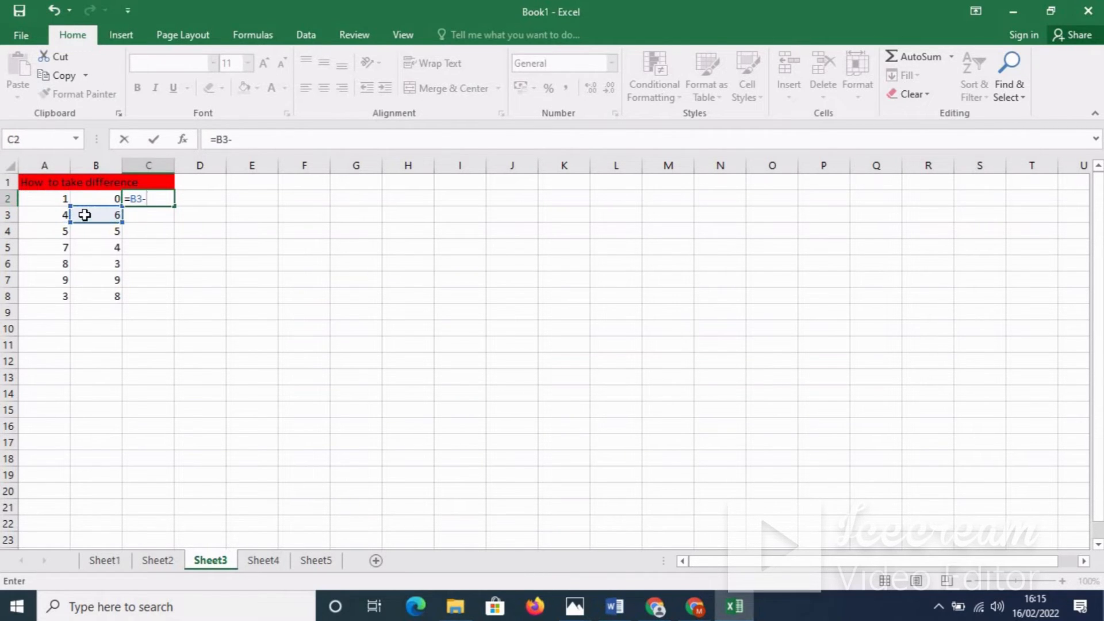
click(115, 198)
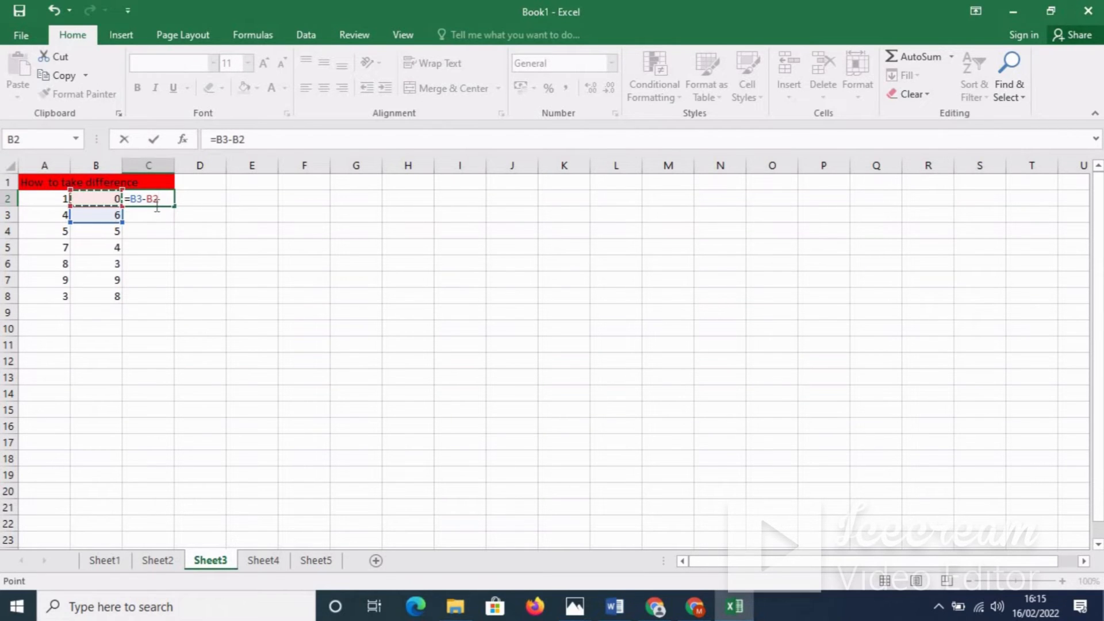
key(BackSpace)
key(BackSpace)
key(BackSpace)
key(BackSpace)
key(BackSpace)
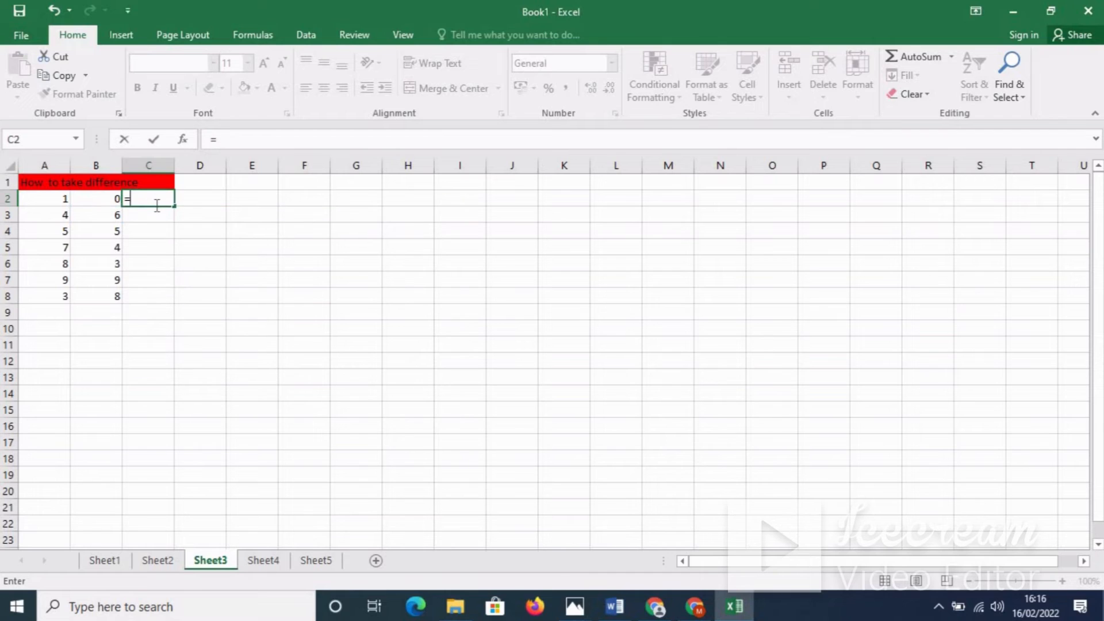
click(66, 197)
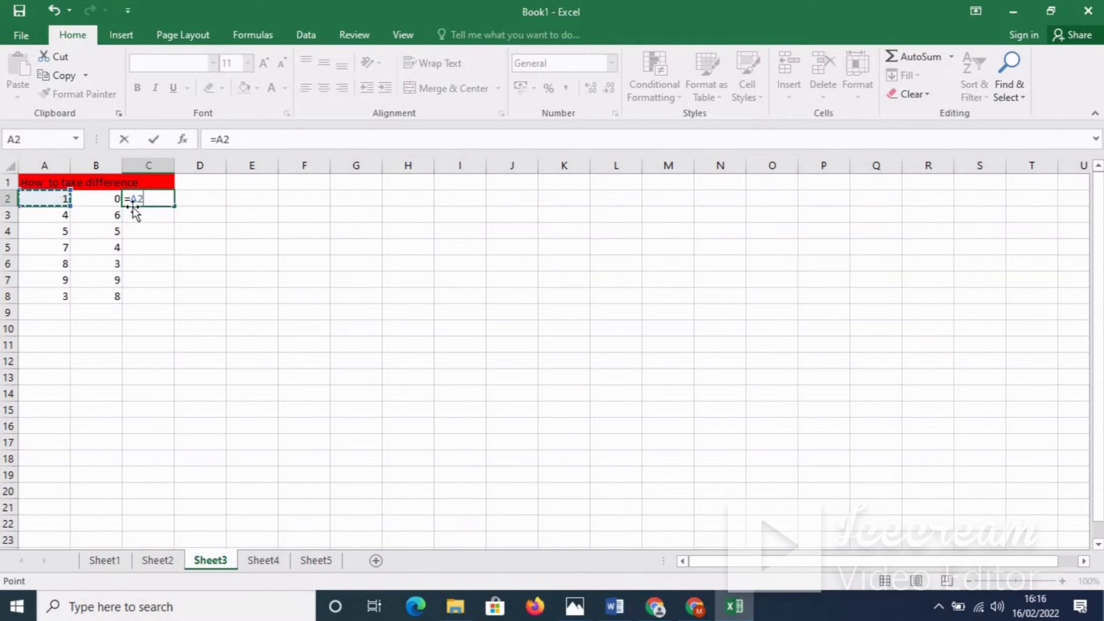
text(-)
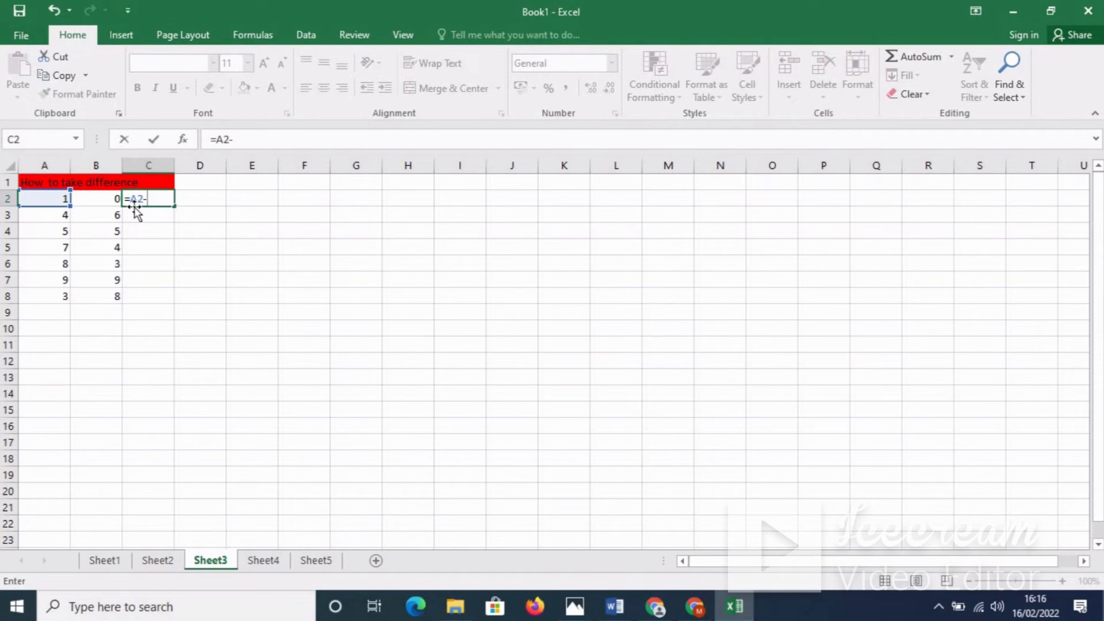
click(100, 198)
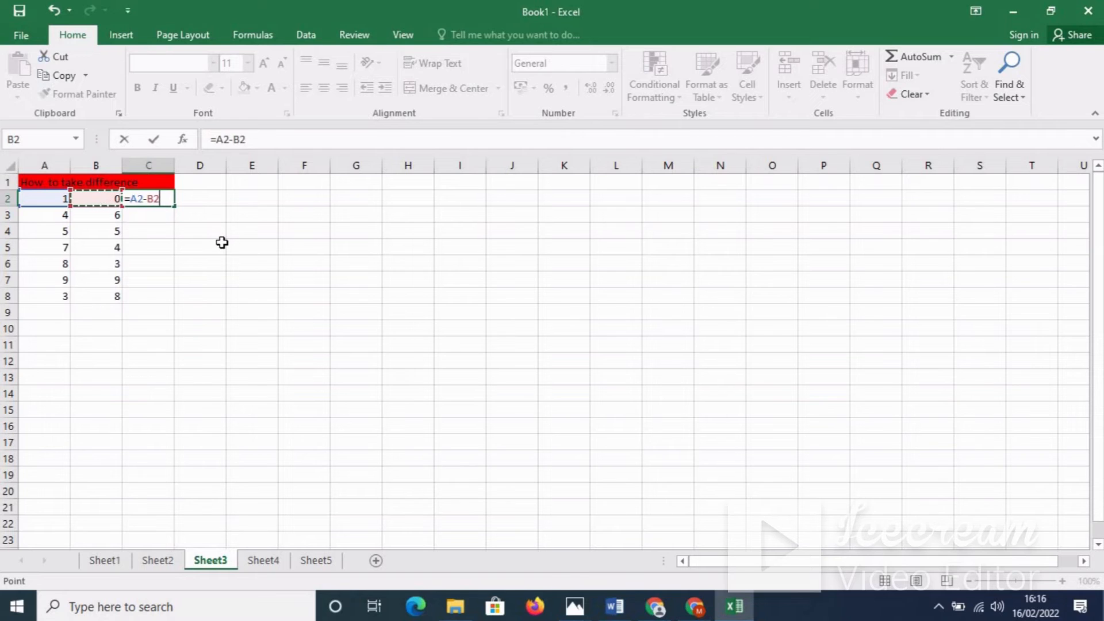
key(Return)
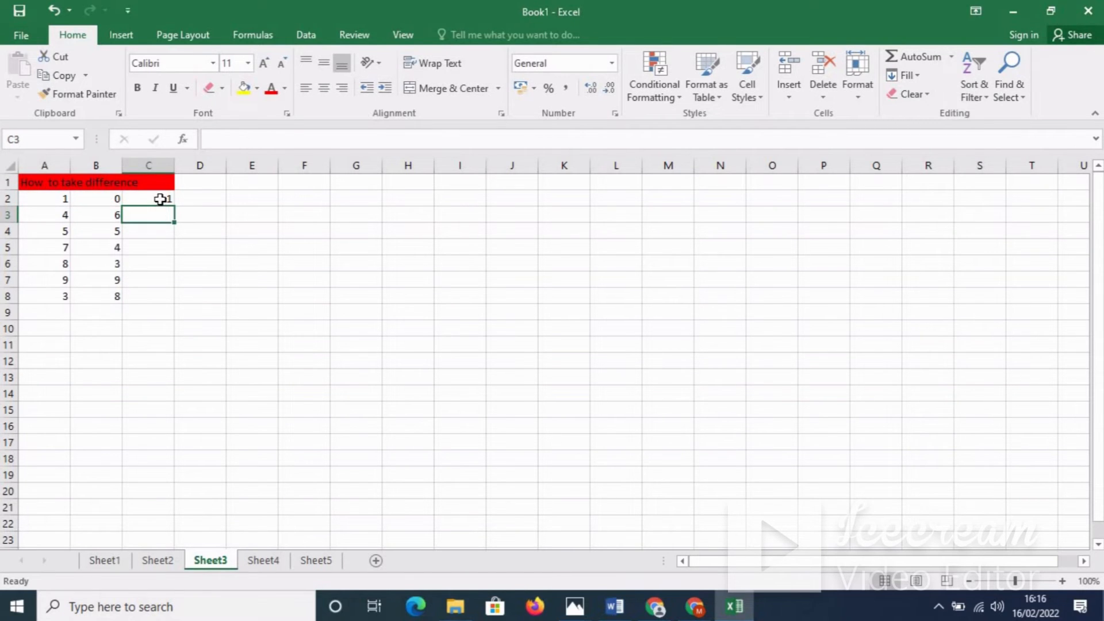
Step: Fill the difference formula down to C8, giving 1, -2, 0, 3, 5, 0, -5
click(164, 199)
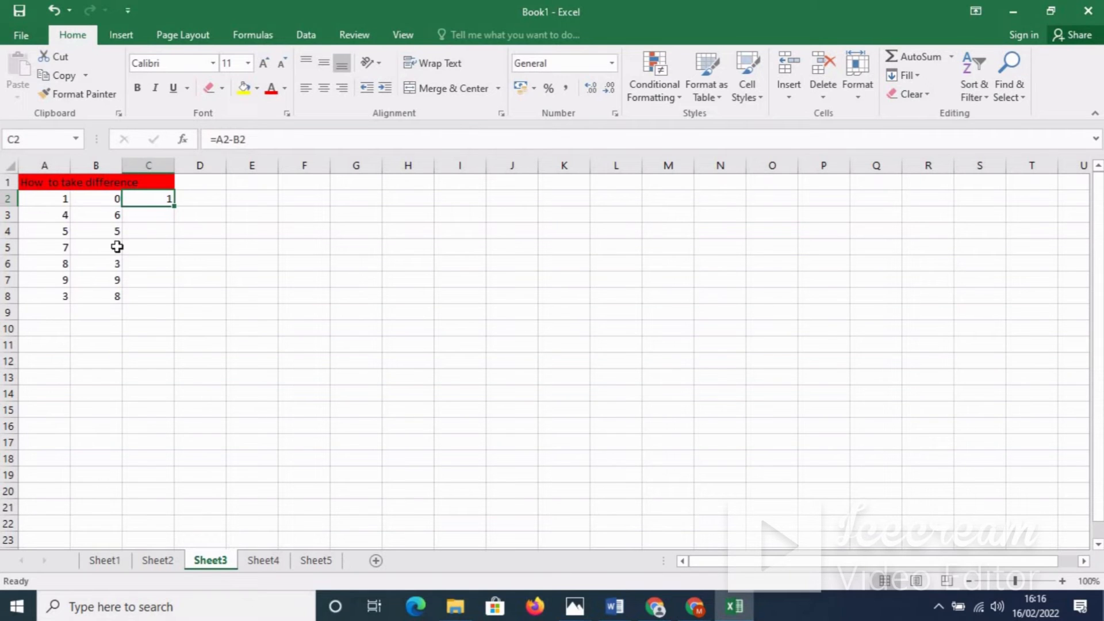
drag(175, 205, 171, 299)
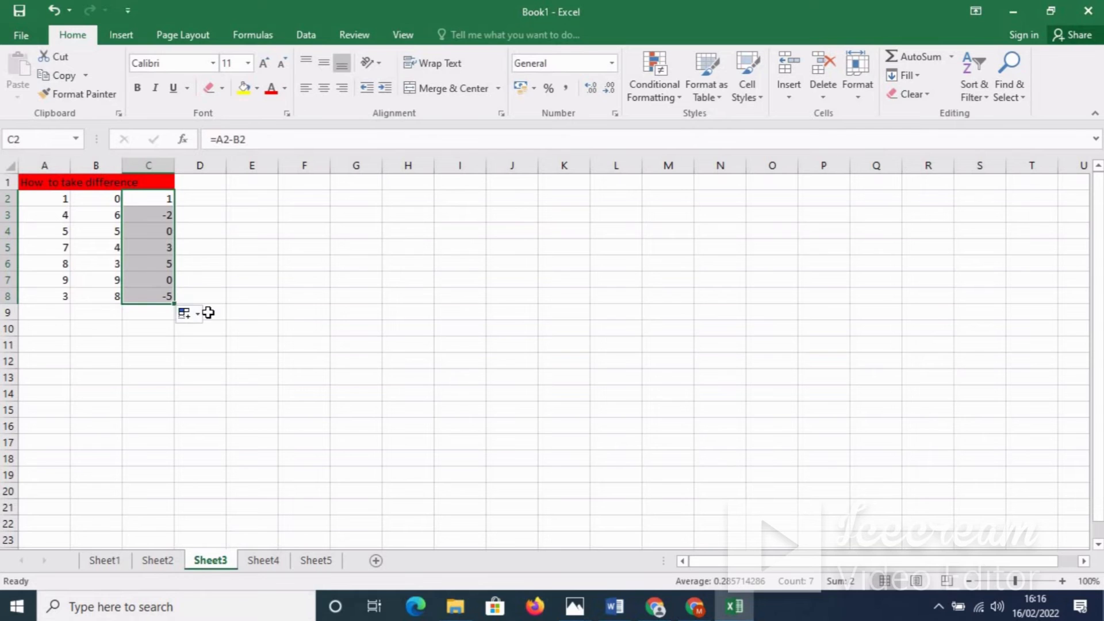
click(265, 297)
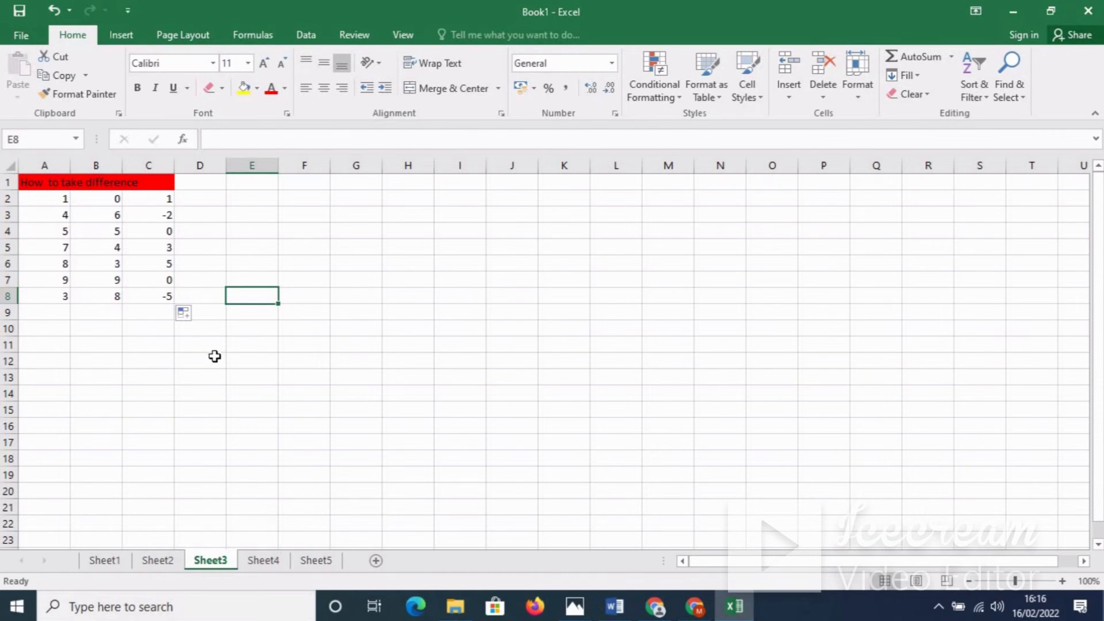
Step: On Sheet4, enter =A2*B2 in C2 to multiply A2 by B2
click(266, 561)
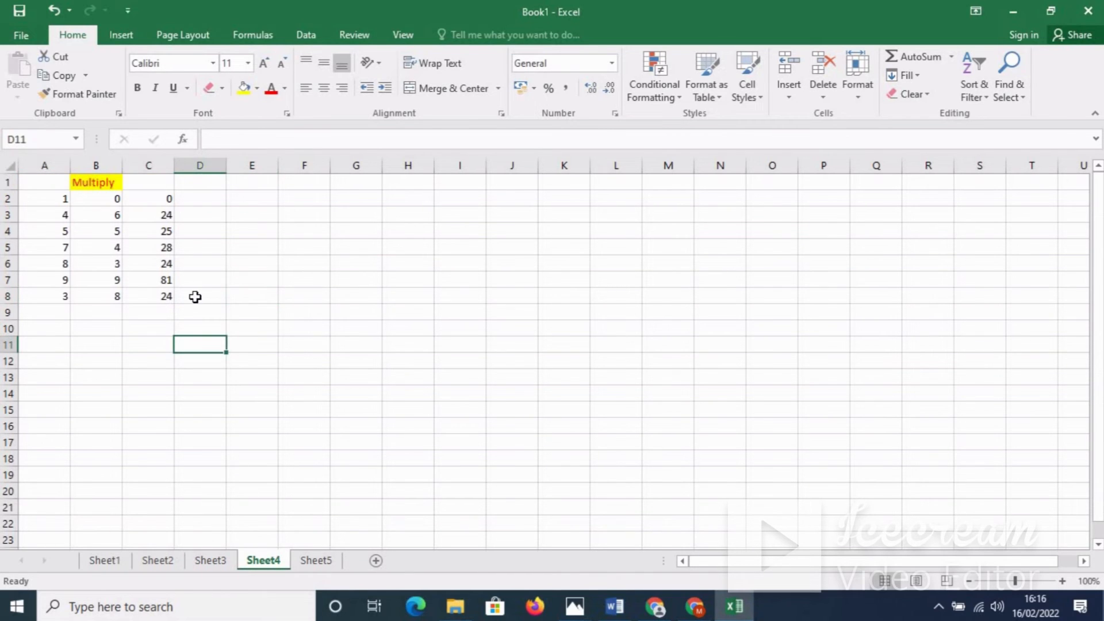
drag(163, 197, 167, 295)
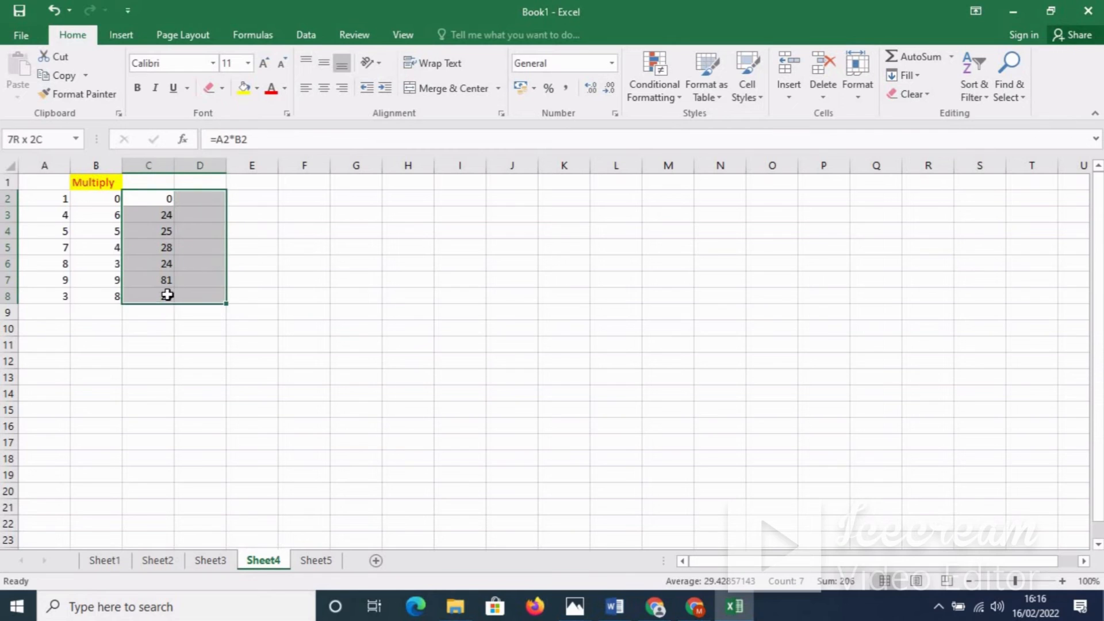
drag(167, 295, 166, 295)
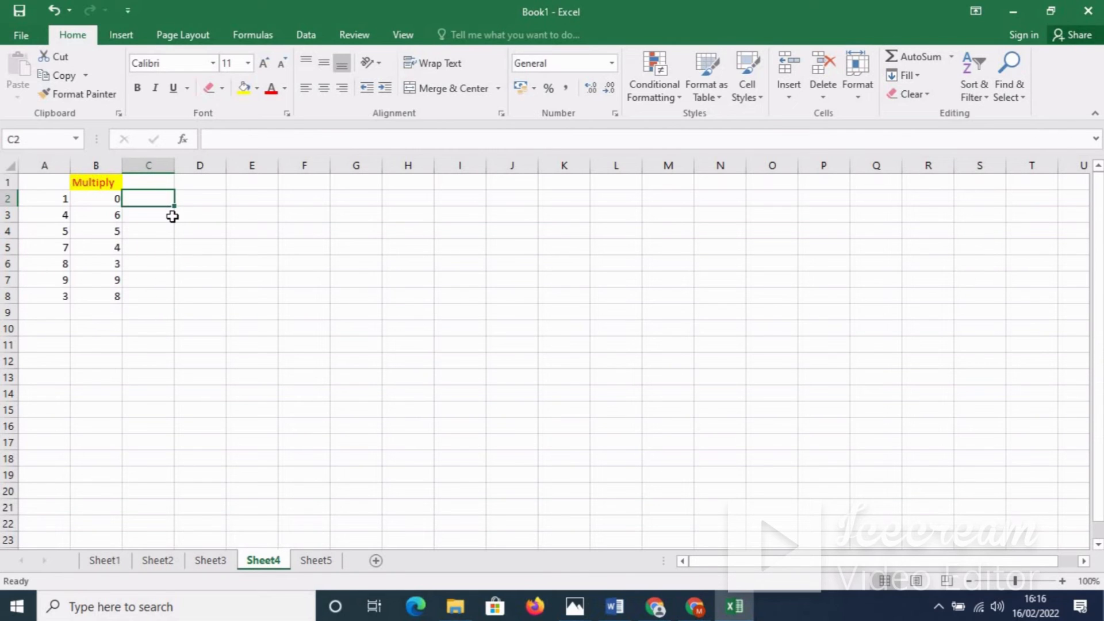
text(=)
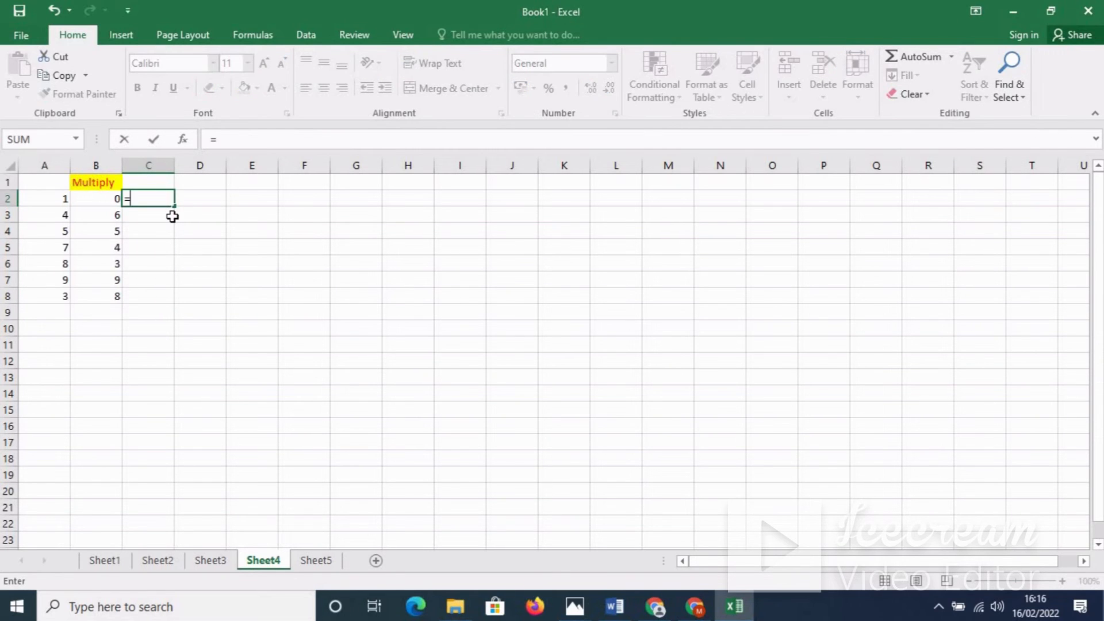
click(62, 199)
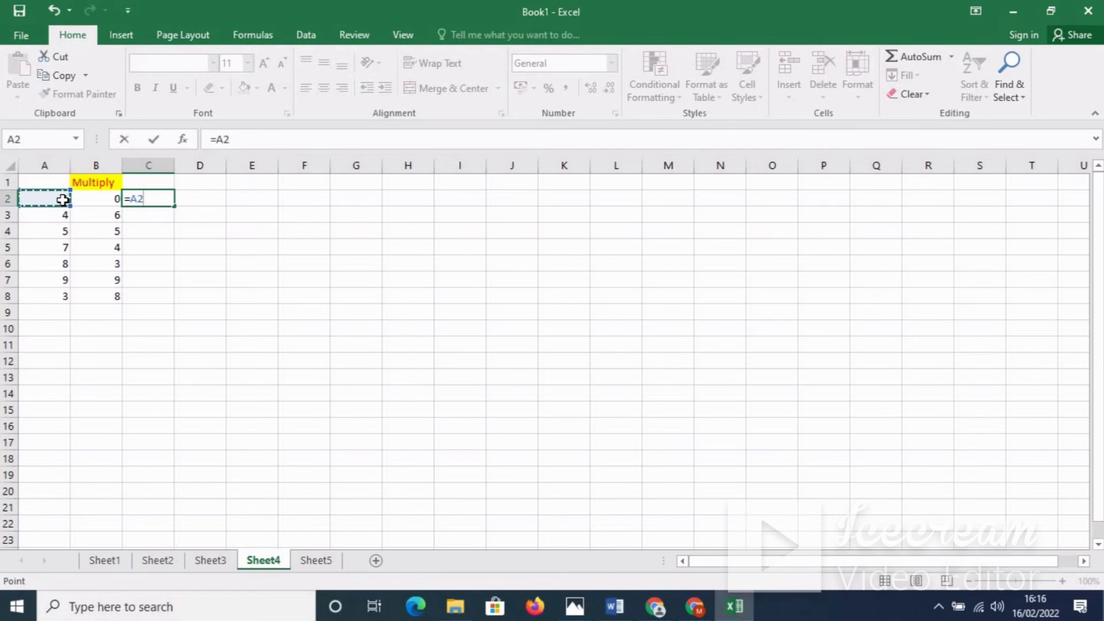
text(*)
click(107, 201)
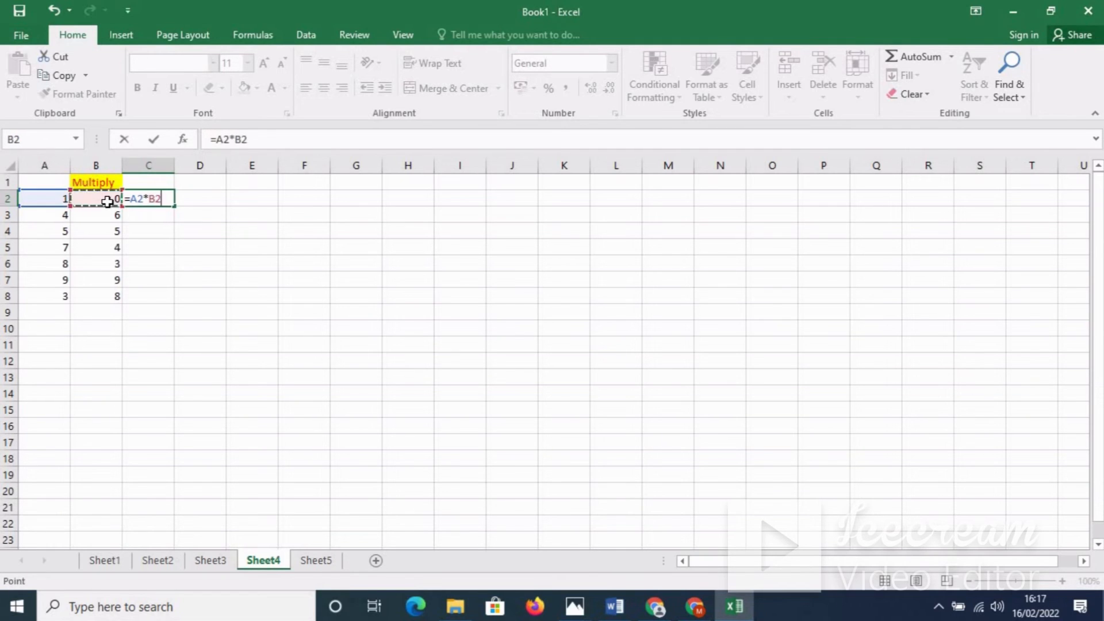
key(Return)
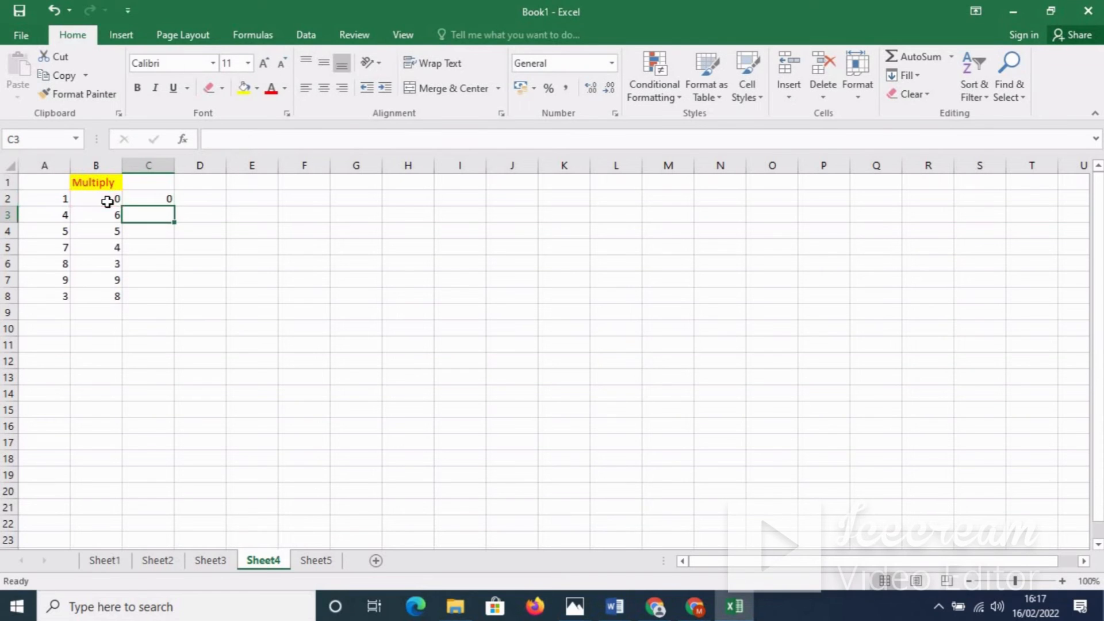
Step: Fill the multiplication formula down to C8, giving 0, 24, 25, 28, 24, 81, 24
click(155, 197)
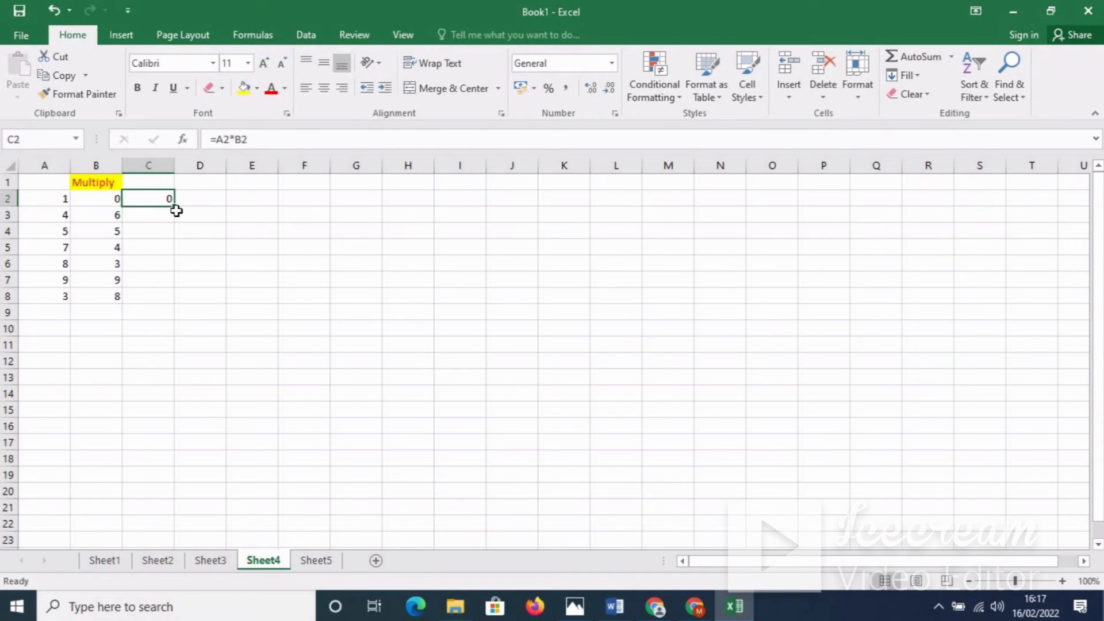
drag(175, 206, 167, 303)
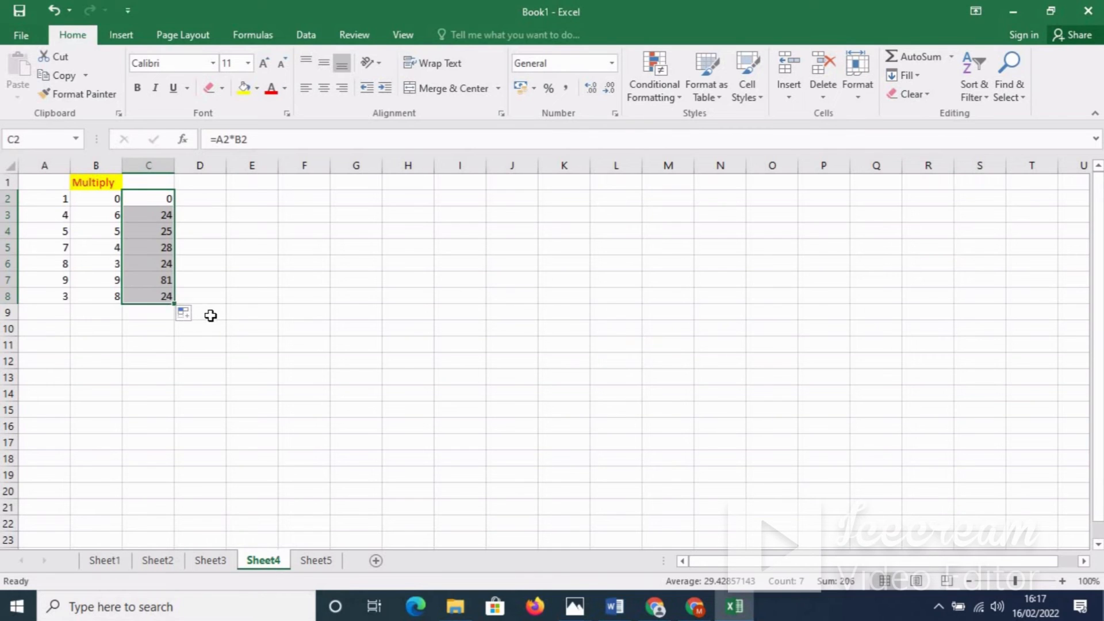
click(212, 316)
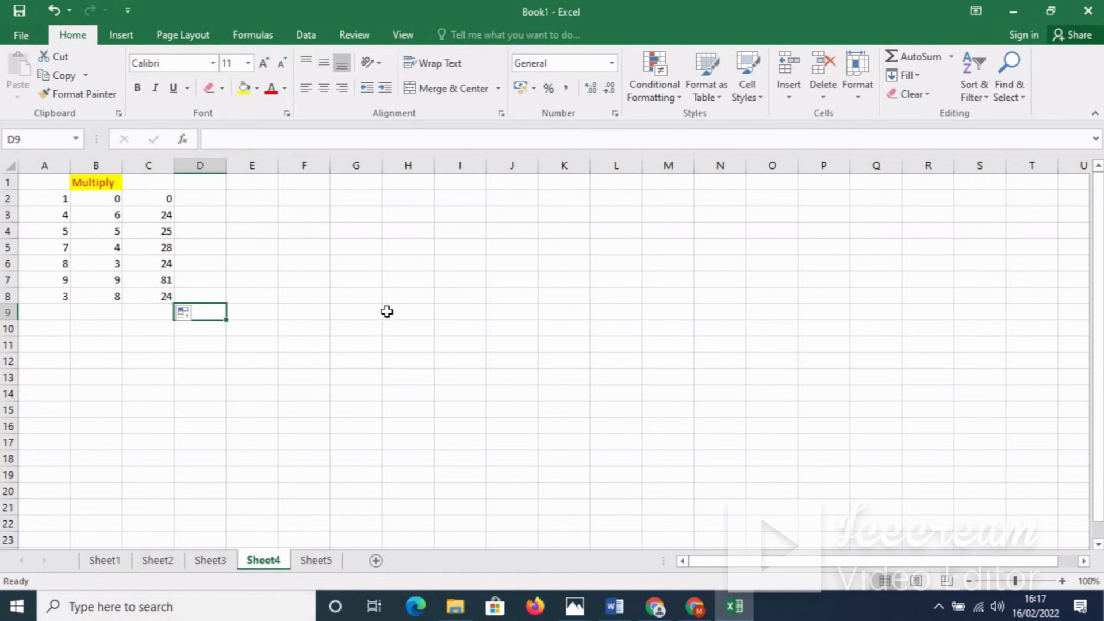
Step: Switch to Sheet5 and fill the Division header cells A1:B1 yellow
click(316, 562)
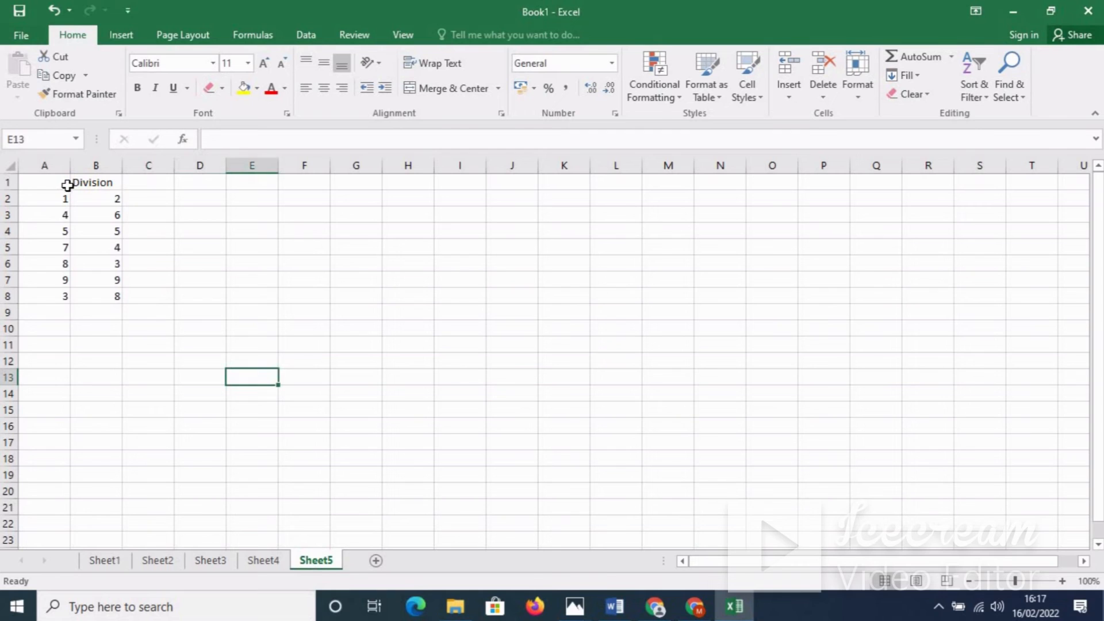
drag(67, 183, 113, 185)
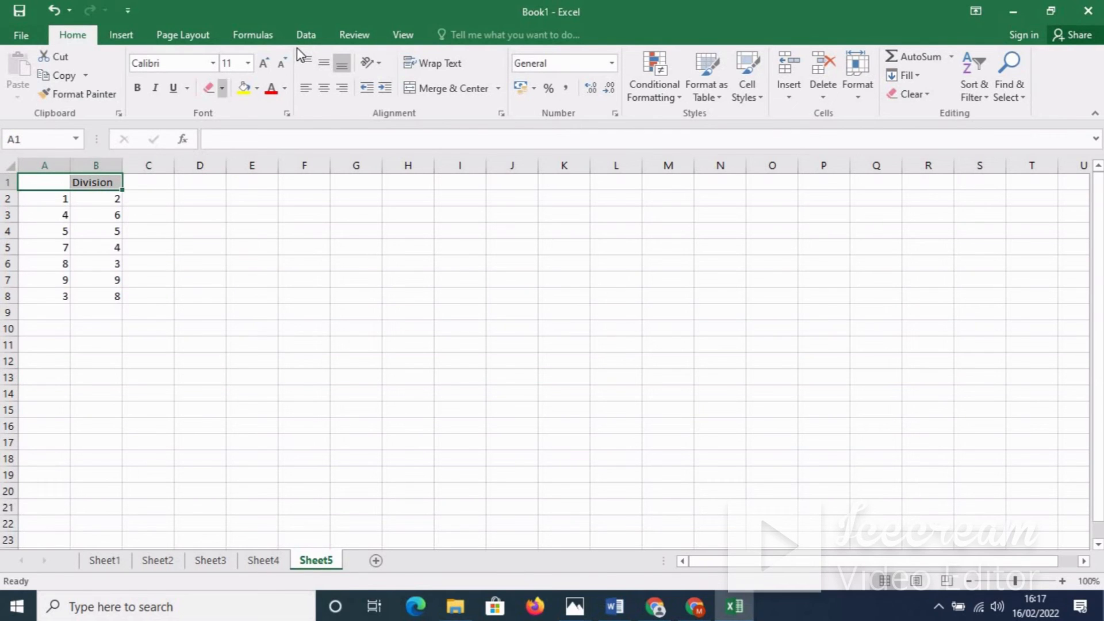
click(244, 88)
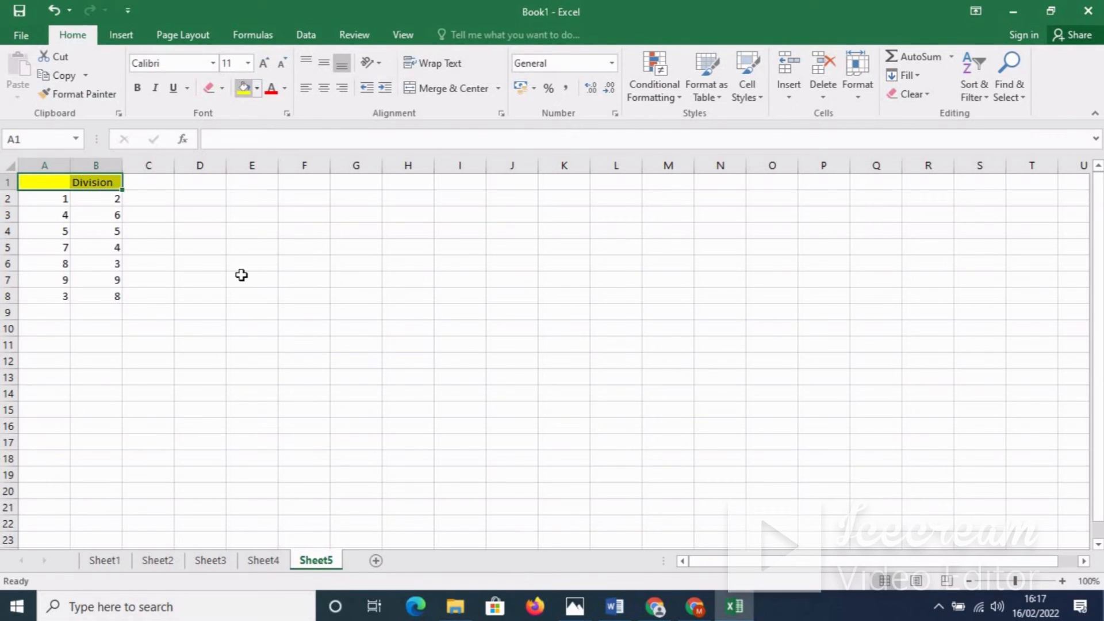
click(155, 199)
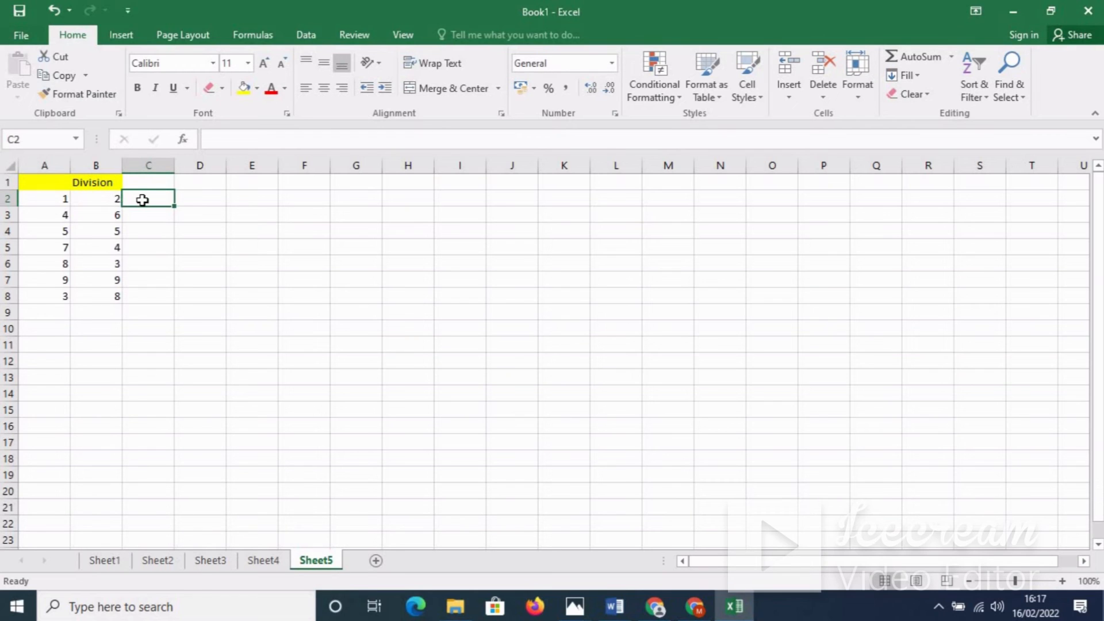
Step: Enter =A2/B2 in C2 and fill it down to C8, giving 0.5, 0.666667, 1, 1.75…
text(=)
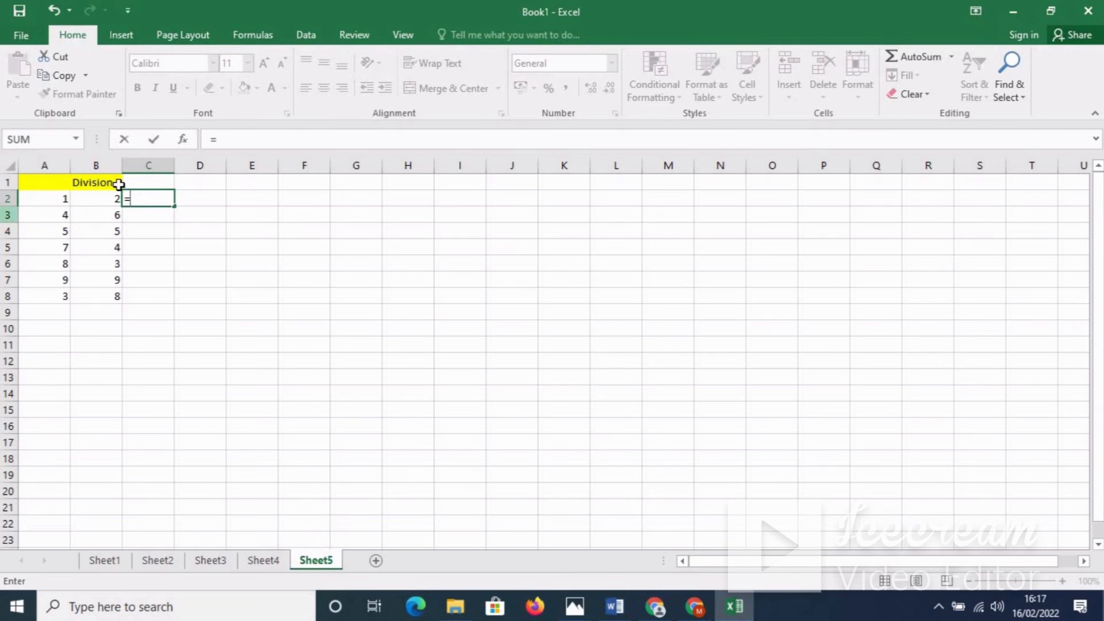
click(61, 199)
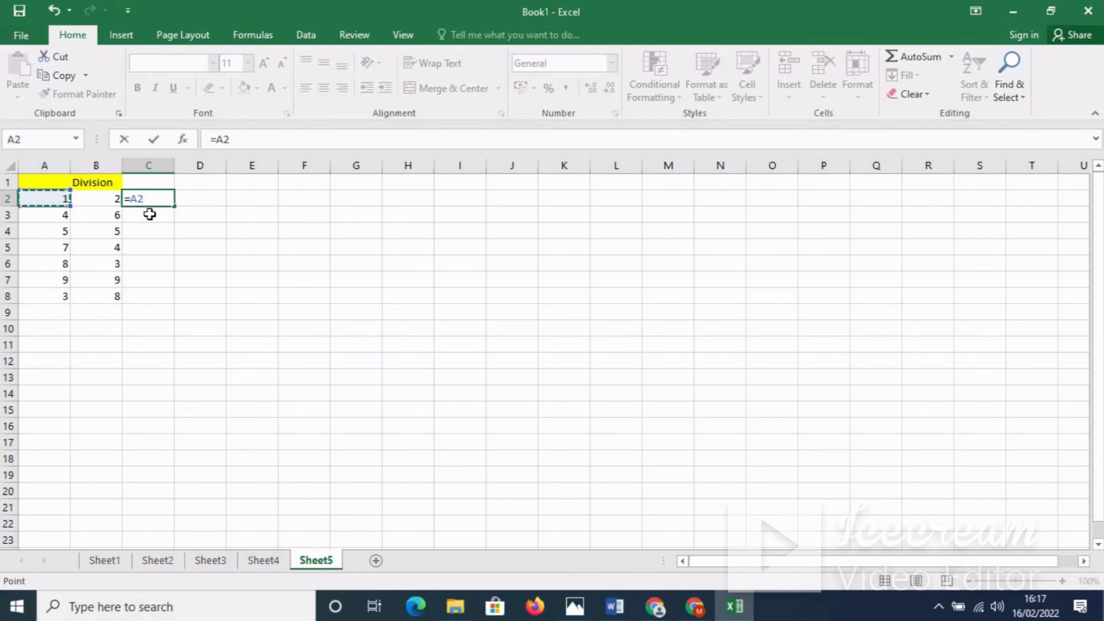
text(/)
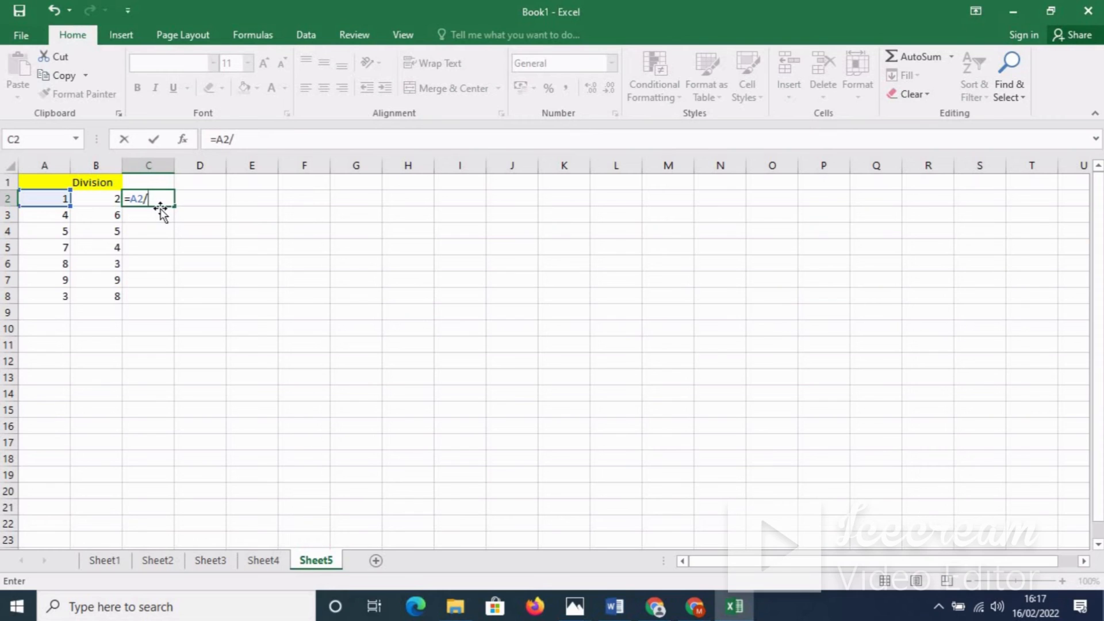
click(103, 199)
key(Return)
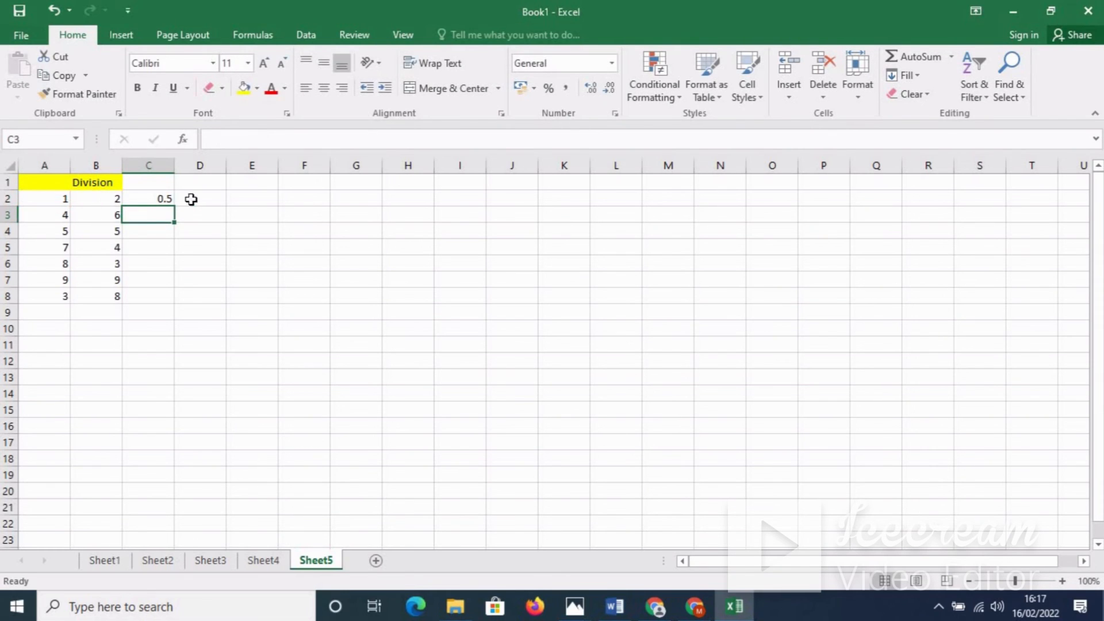
click(162, 201)
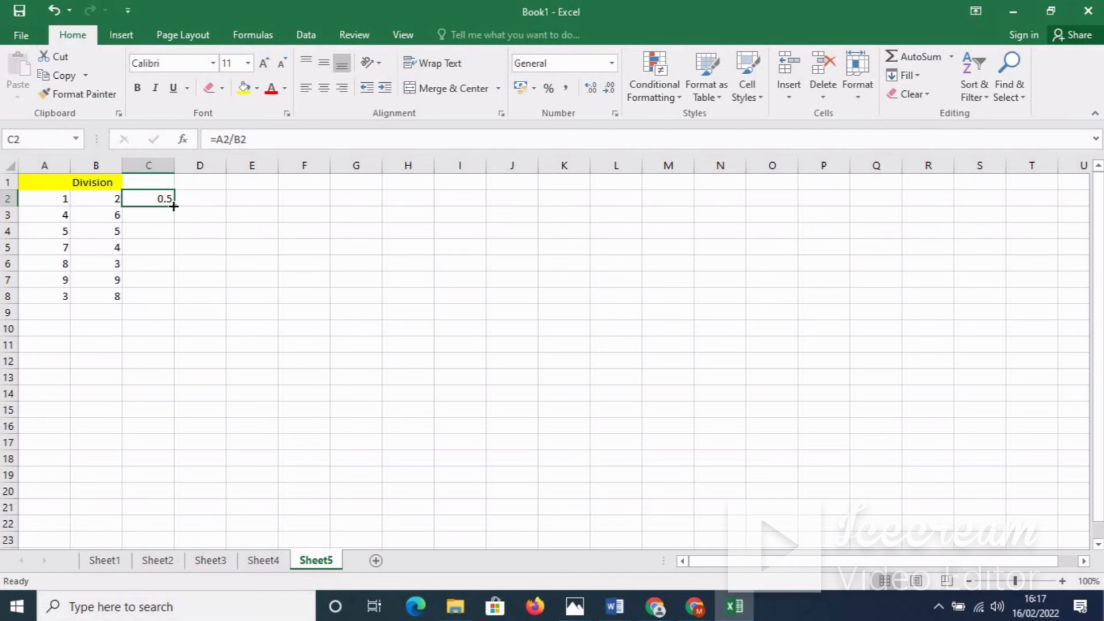
drag(173, 205, 165, 308)
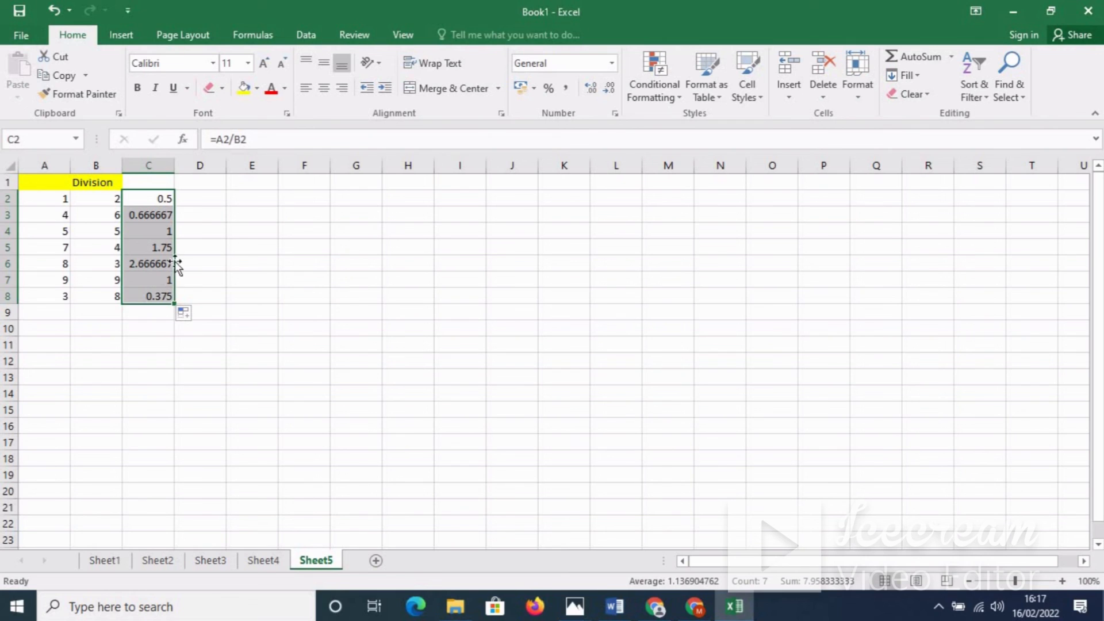
Step: Format the C2:C8 quotients to two decimals: 0.50, 0.67, 1.00, 1.75, 2.67, 1.00, 0.38
click(592, 89)
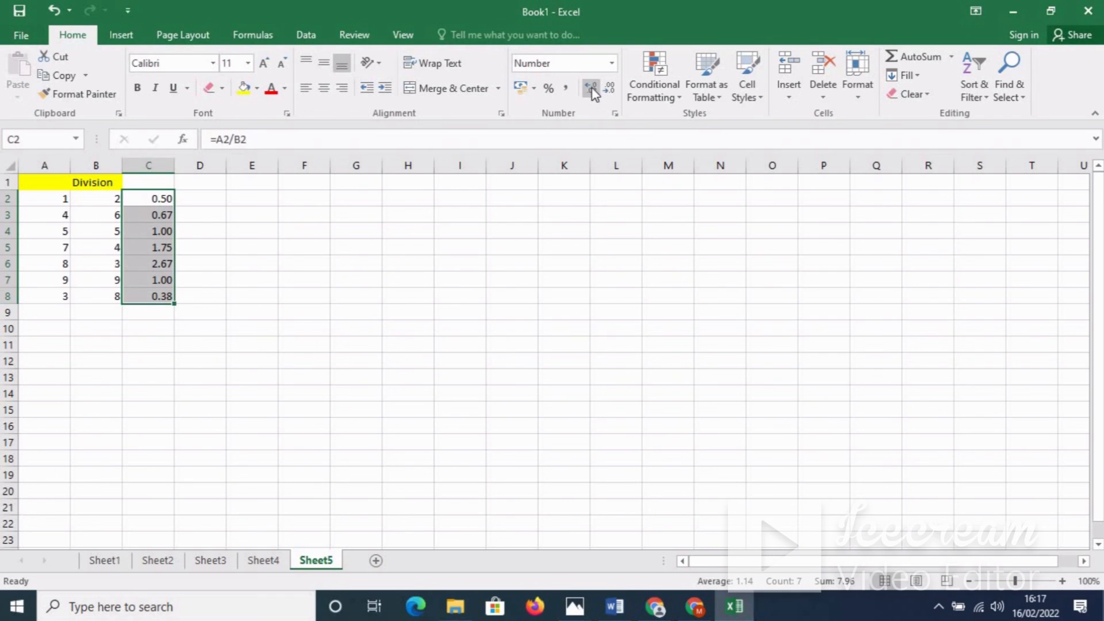
click(592, 89)
click(593, 89)
click(593, 89)
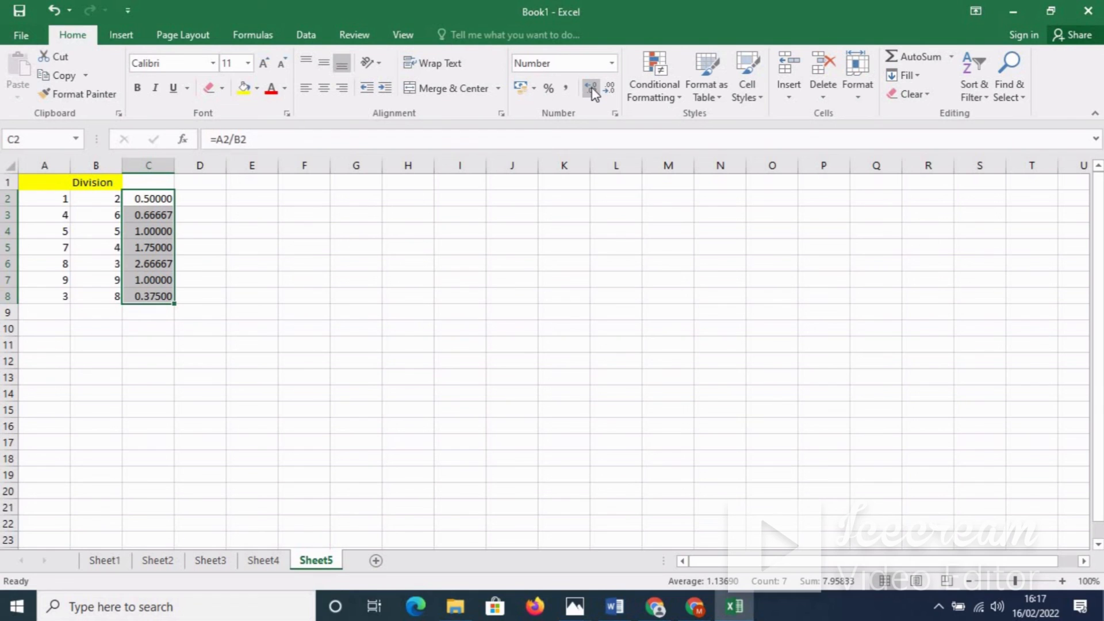
click(593, 89)
click(593, 89)
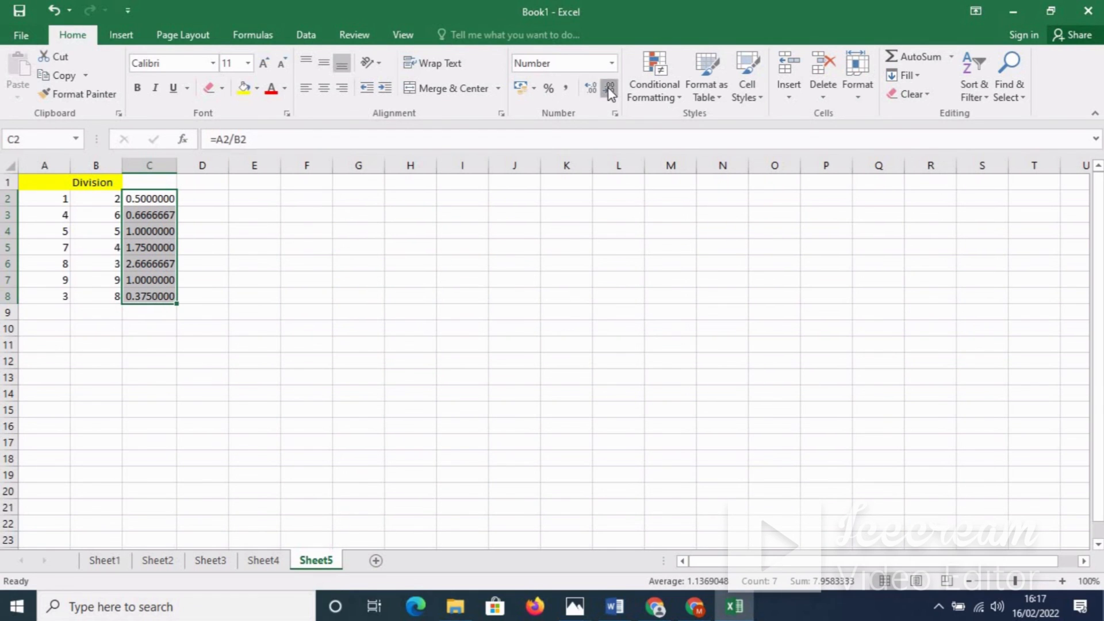
click(610, 91)
click(610, 91)
click(610, 91)
click(610, 91)
click(610, 91)
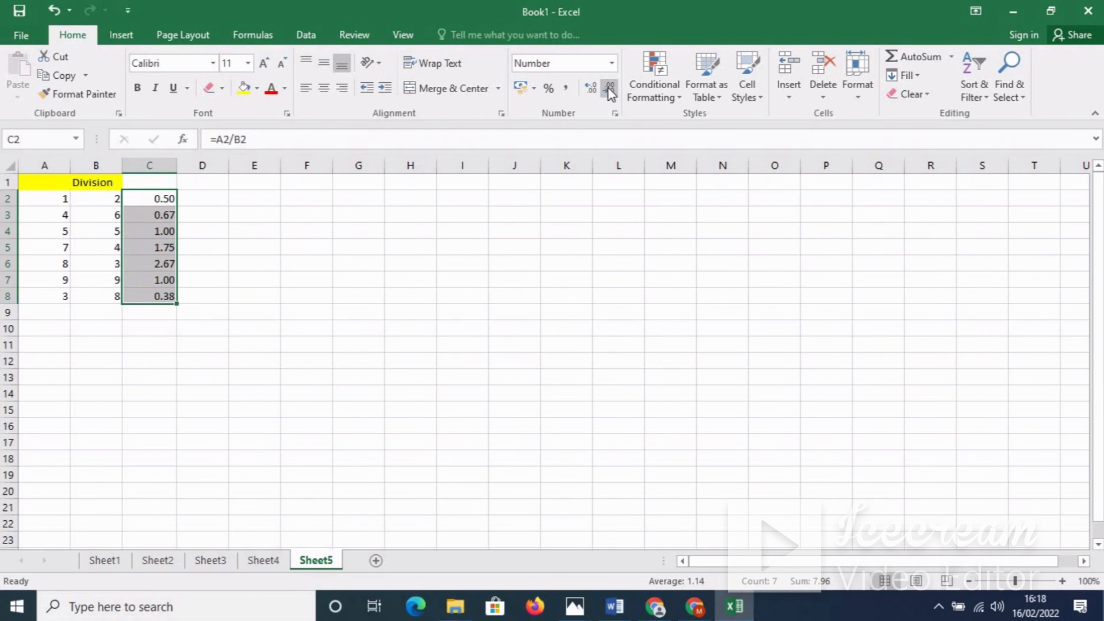
click(610, 91)
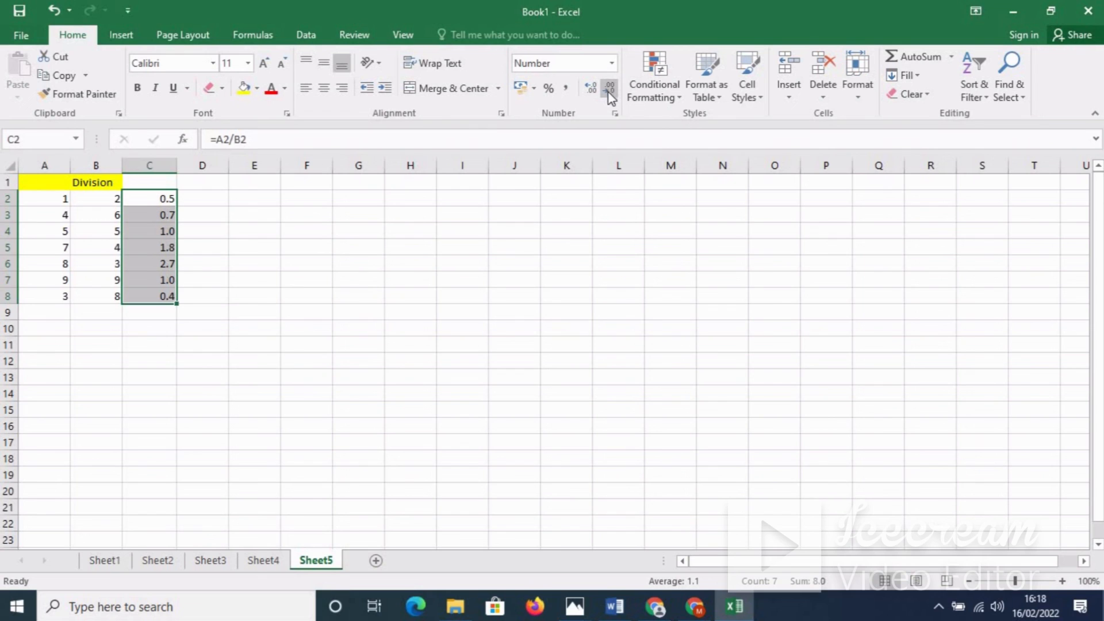